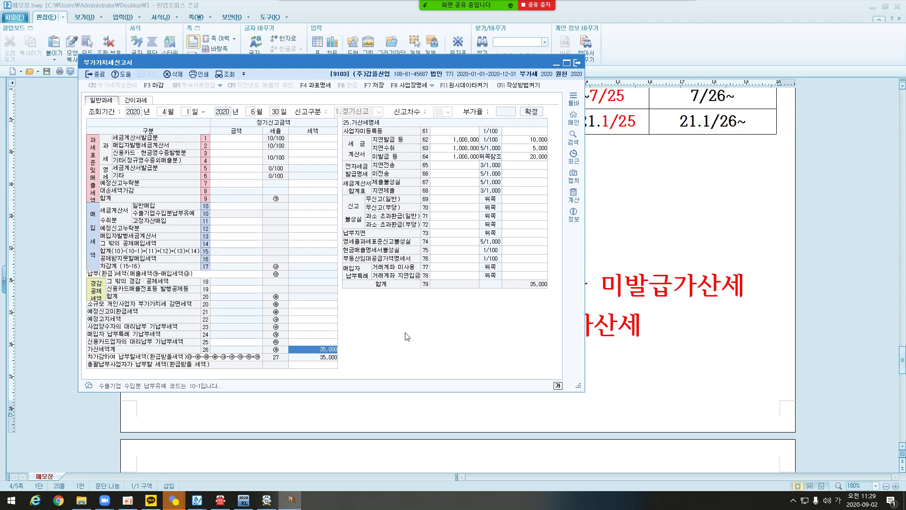
# Step: Switch to the 메모장 document in Hangul and place the cursor at the start of the blank page after the red notes
pyautogui.click(609, 361)
pyautogui.scroll(-5, 608, 362)
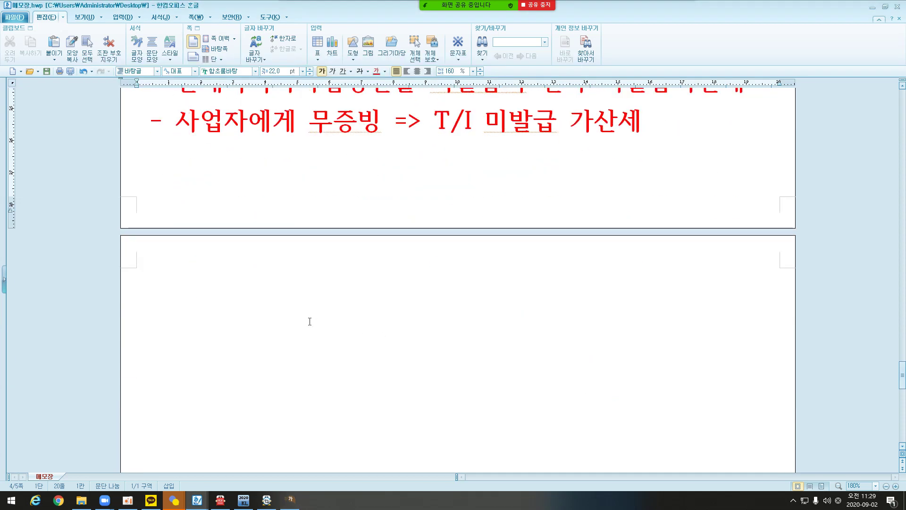
pyautogui.click(293, 298)
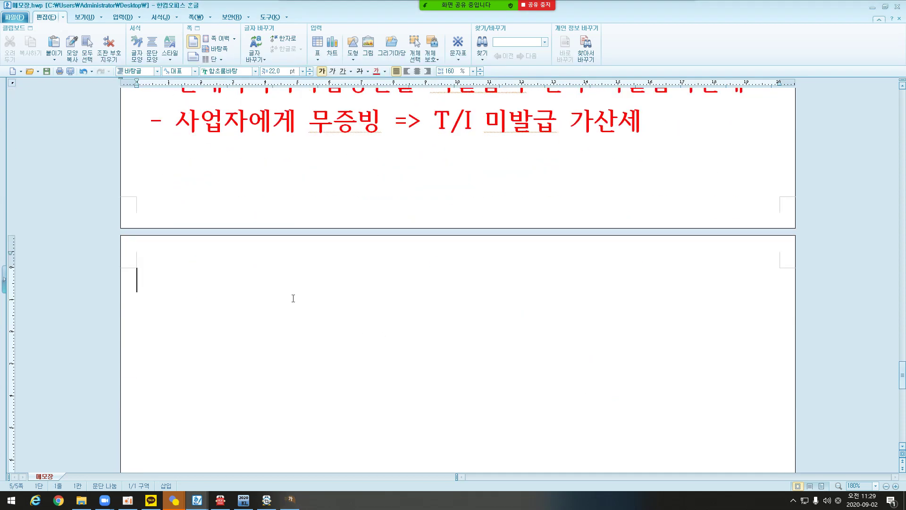
pyautogui.scroll(15, 293, 298)
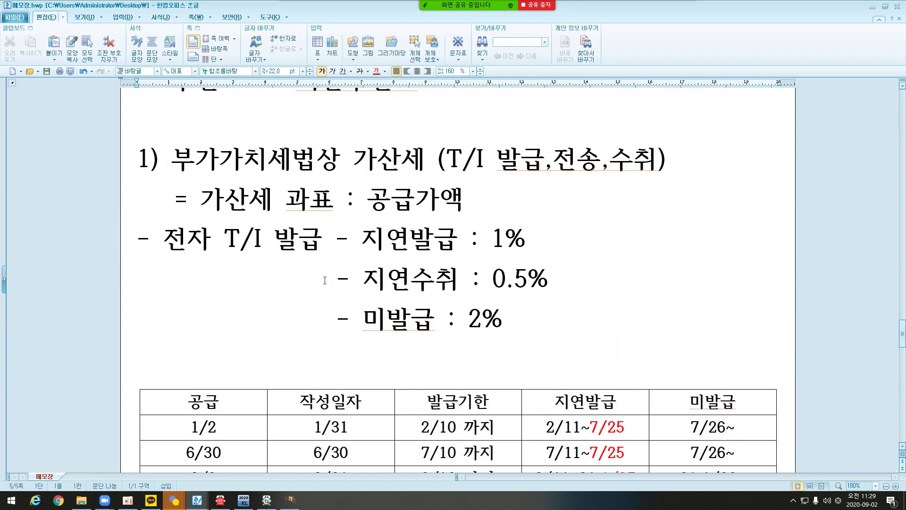
pyautogui.scroll(-1, 325, 280)
pyautogui.scroll(-5, 325, 280)
pyautogui.scroll(8, 325, 280)
pyautogui.scroll(-1, 324, 281)
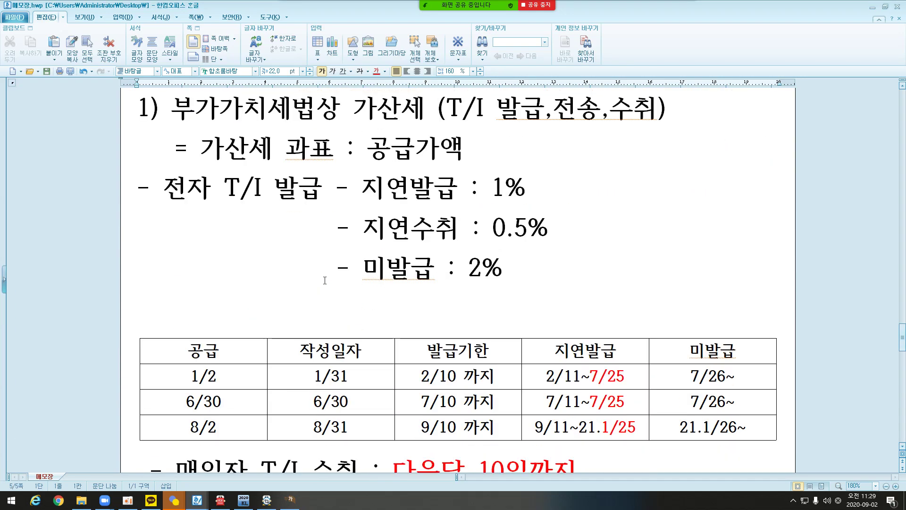
pyautogui.scroll(-12, 325, 281)
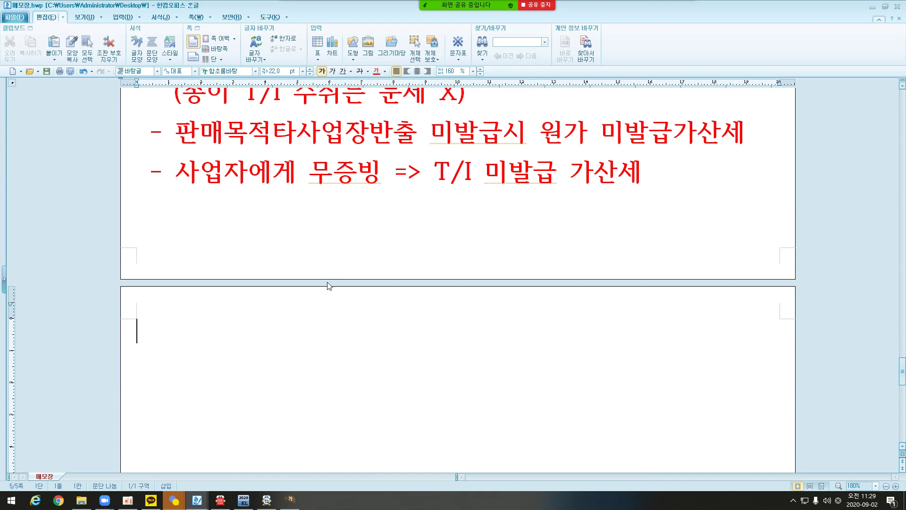
# Step: Start the blank page with the line "- 전자 T/I 전송 -", spaced like the earlier issuance heading
pyautogui.write('- 전자')
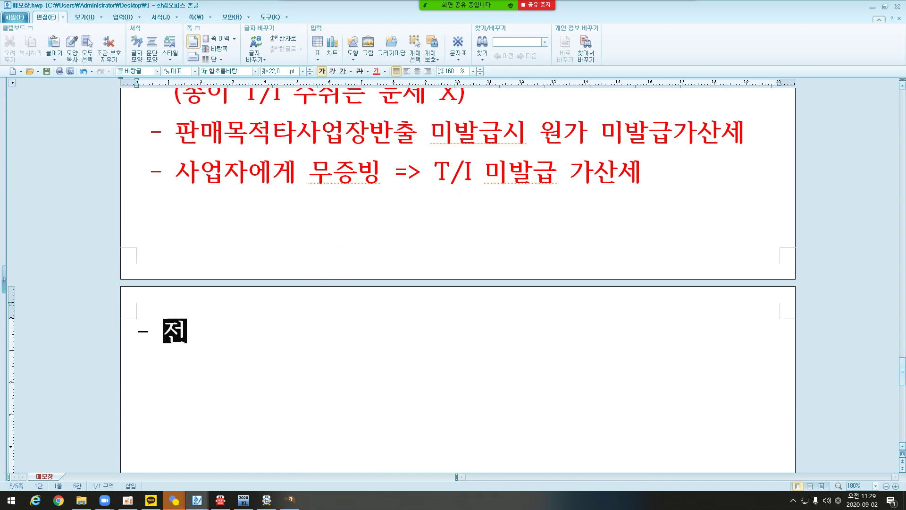
pyautogui.press('Hangul')
pyautogui.write('UI')
pyautogui.press('BackSpace')
pyautogui.press('BackSpace')
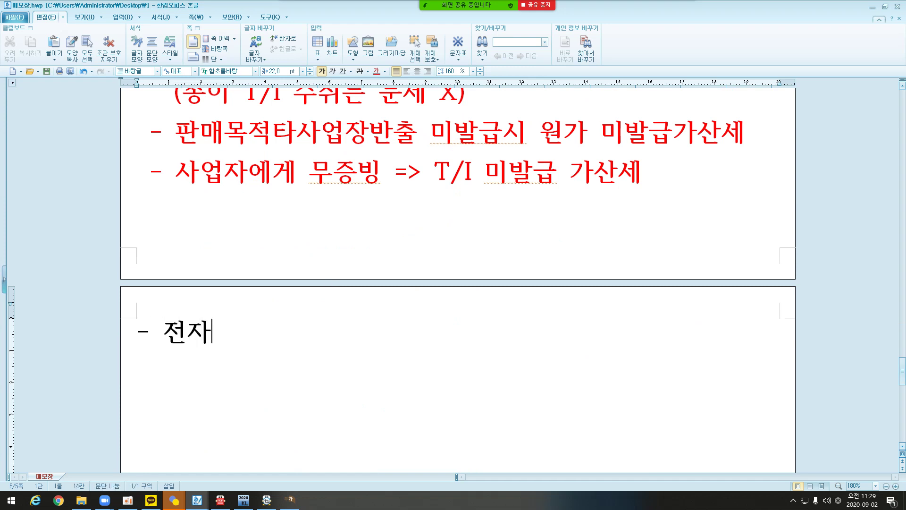
pyautogui.write('T/I')
pyautogui.press('Hangul')
pyautogui.write('ㅈㅓㄴㅅㅗㅇ')
pyautogui.press('Left')
pyautogui.press('Left')
pyautogui.press('Left')
pyautogui.press('Left')
pyautogui.press('Left')
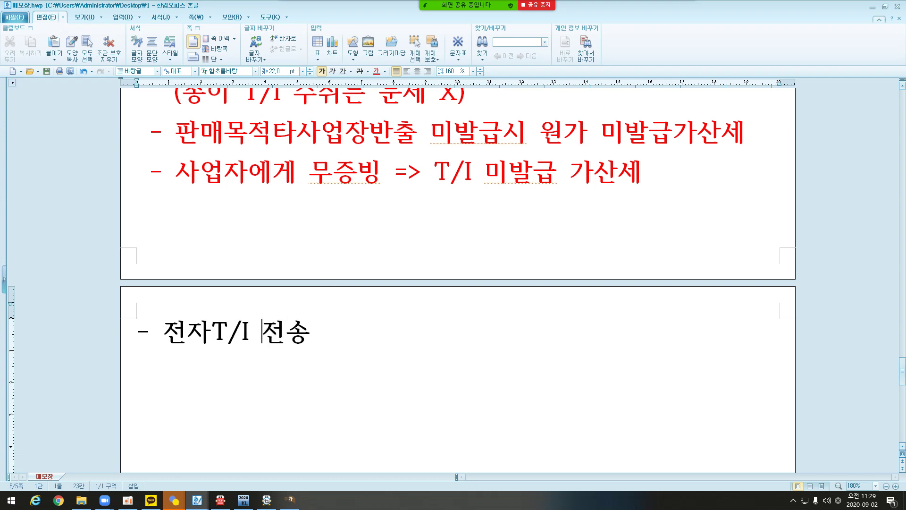
pyautogui.press('Left')
pyautogui.press('End')
pyautogui.write('- ')
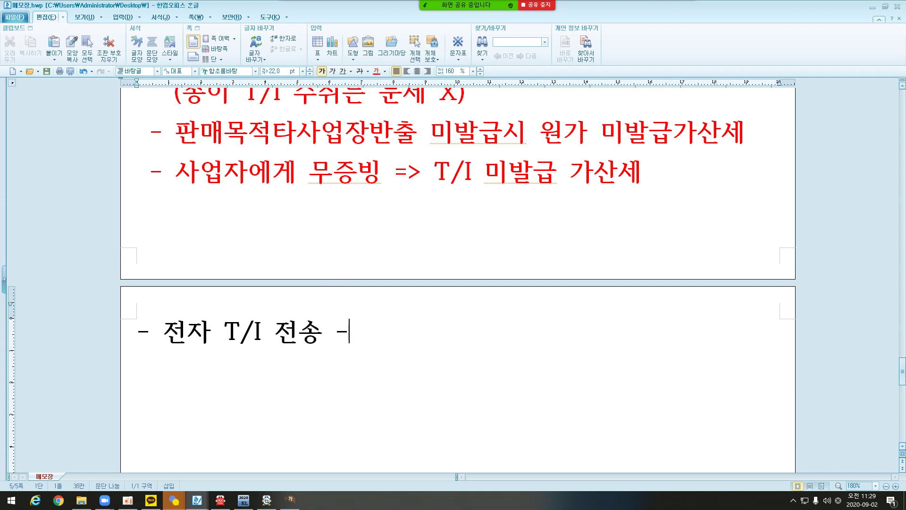
# Step: Add 지연전송 after the 전자 T/I 전송 heading and an aligned sub-item "- 미전송" on the line below it
pyautogui.write('ㅈ')
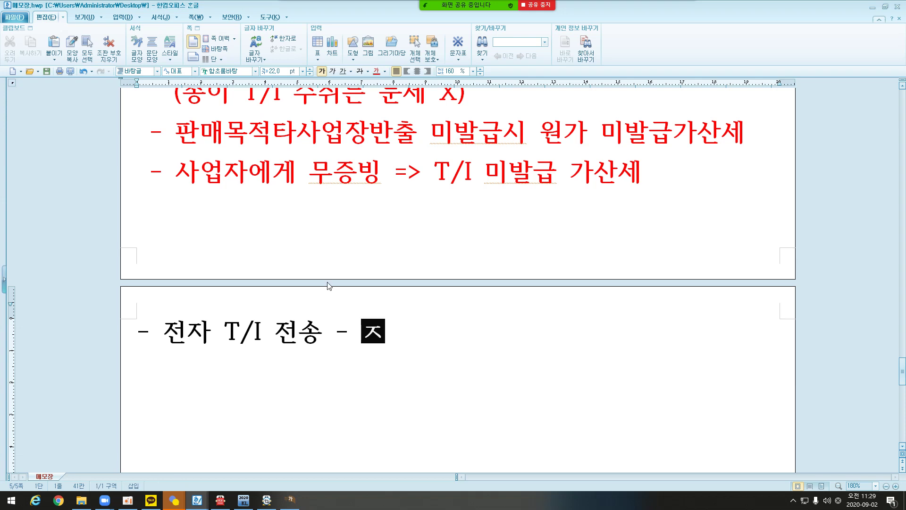
pyautogui.write('ㅣㅇㅕㄴㅈㅓㄴㅅㅗㅇ')
pyautogui.press('Return')
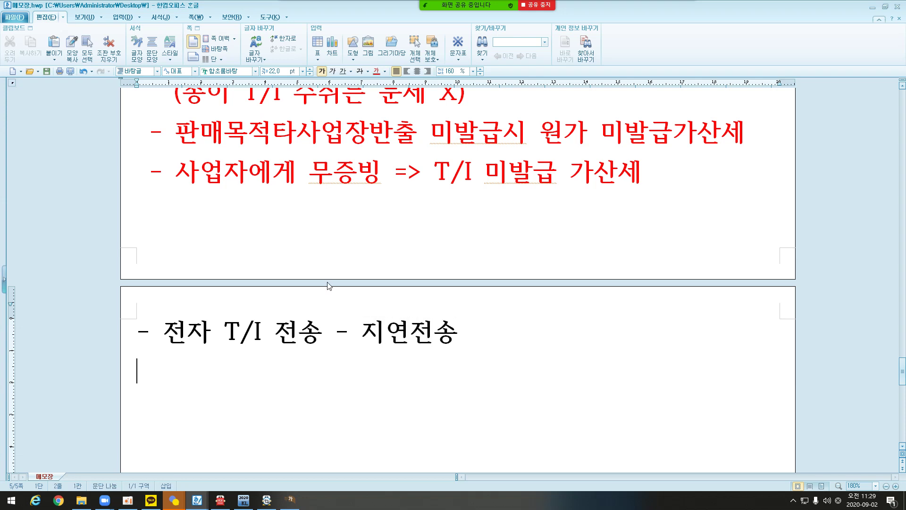
pyautogui.write('- ㅁㅣㅈㅓㄴㅅㅗㅇ')
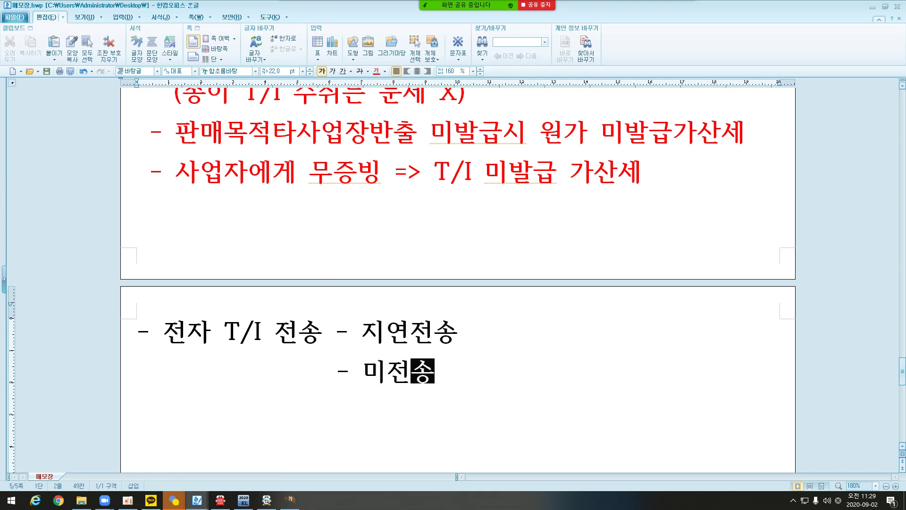
# Step: Append the penalty rates to the two sub-items: ": 0.3%" after 지연전송 and ": 0.5%" after 미전송
pyautogui.press('Up')
pyautogui.press('Right')
pyautogui.press('Right')
pyautogui.write('03')
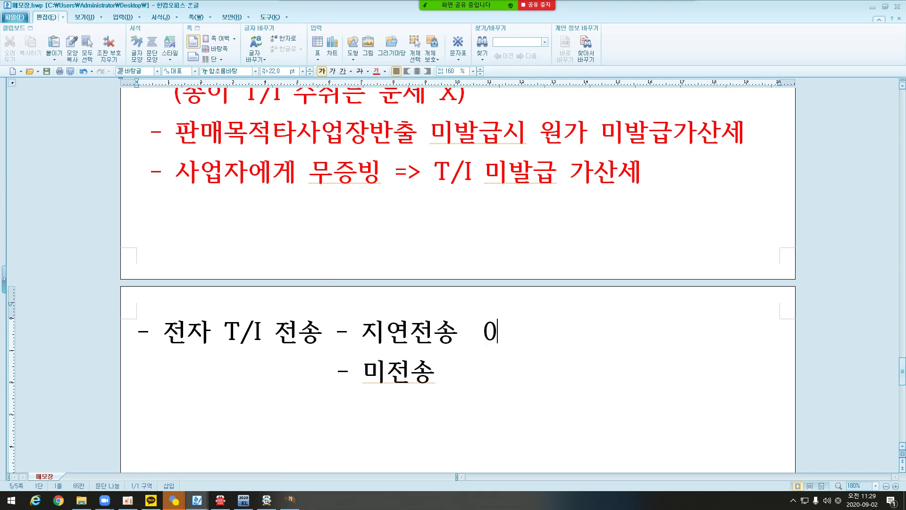
pyautogui.press('BackSpace')
pyautogui.press('BackSpace')
pyautogui.press('BackSpace')
pyautogui.write(': 0.3%')
pyautogui.click(435, 371)
pyautogui.write(': ')
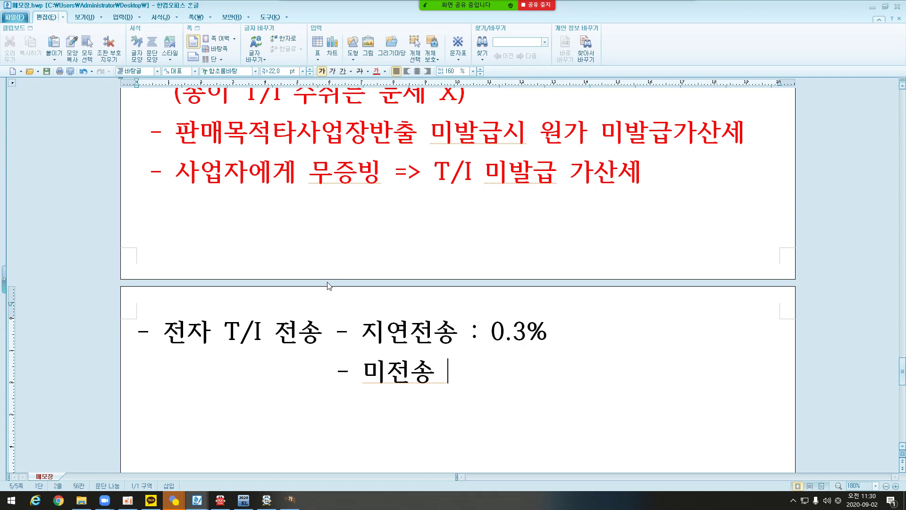
pyautogui.write('0.5%')
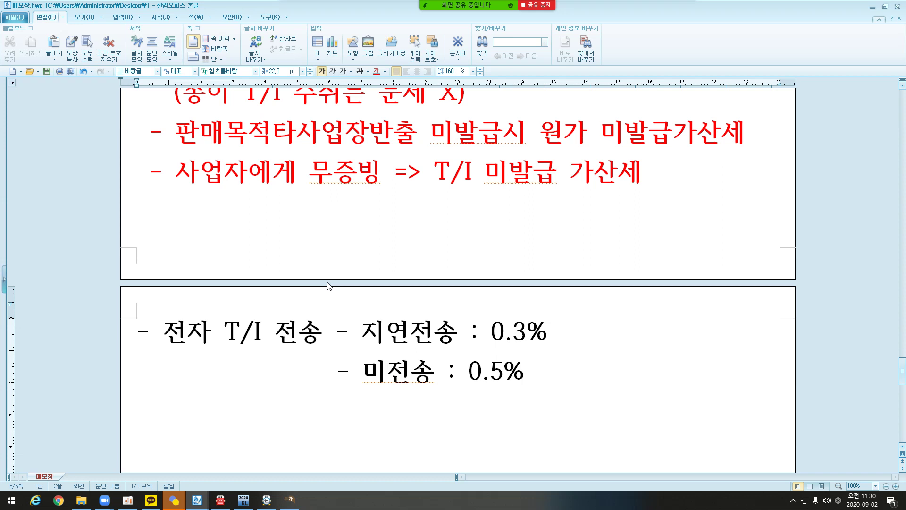
# Step: Insert a table with 4 rows and 5 columns below the 미전송 line
pyautogui.press('Return')
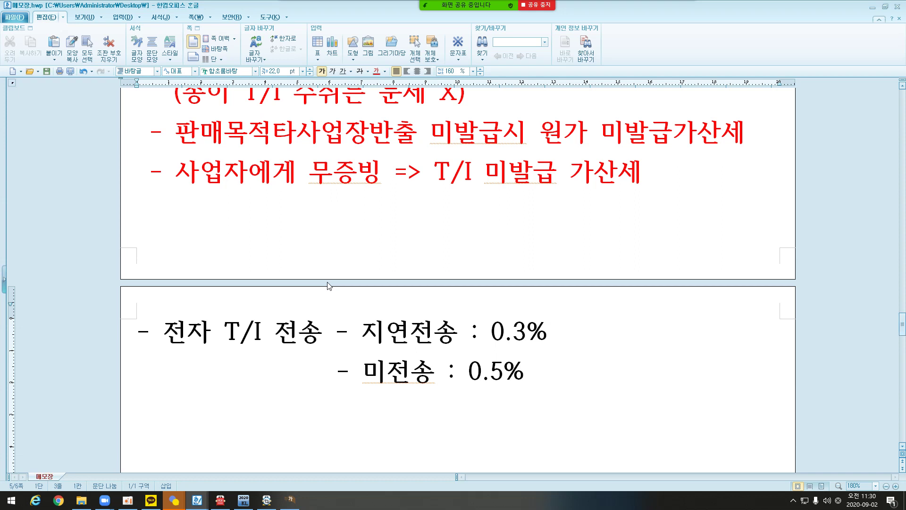
pyautogui.press('Return')
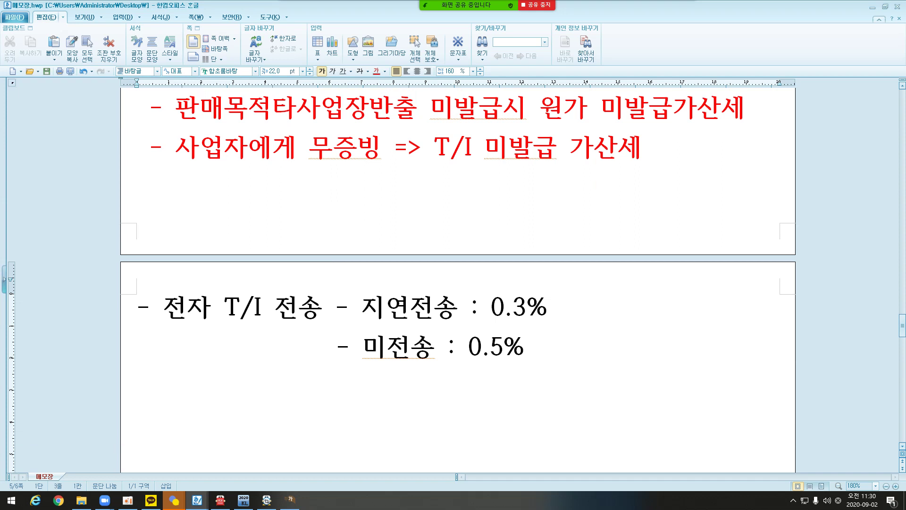
pyautogui.hotkey('ctrl', 'n')
pyautogui.press('t')
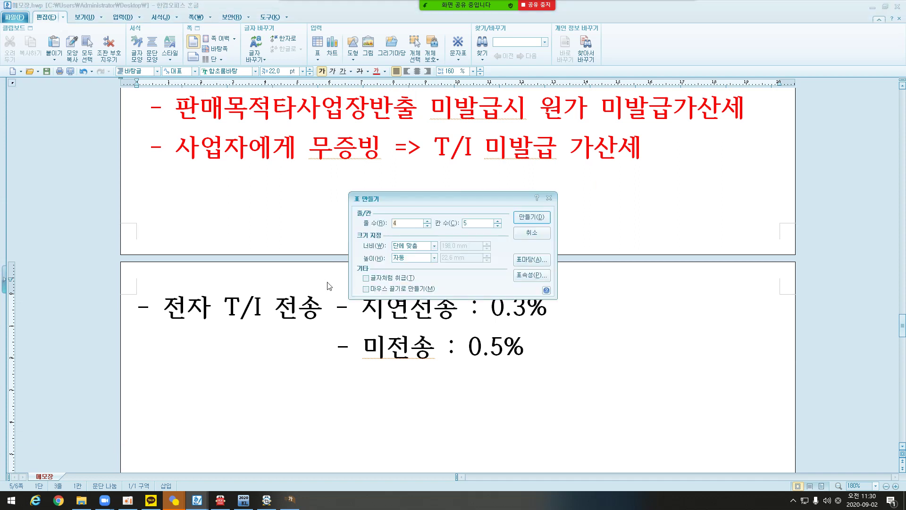
pyautogui.press('Return')
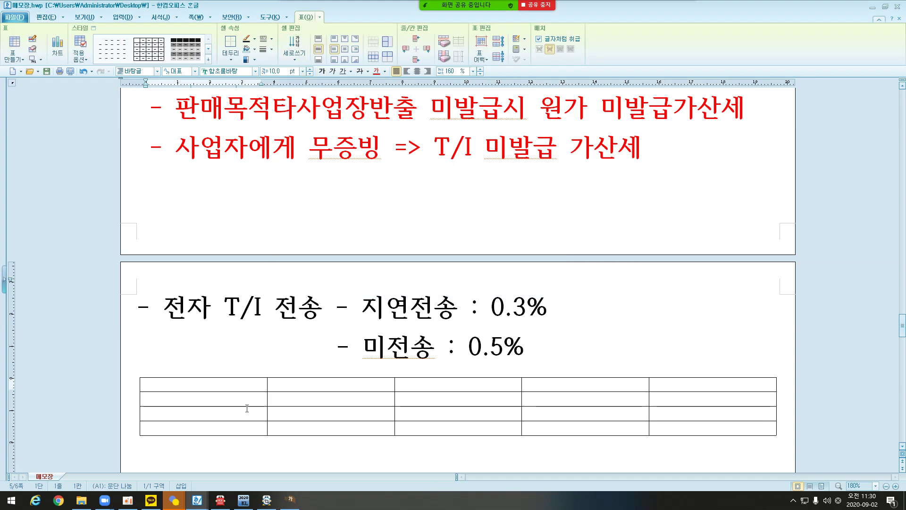
# Step: Set the text of the whole new table to bold 15 pt
pyautogui.click(228, 377)
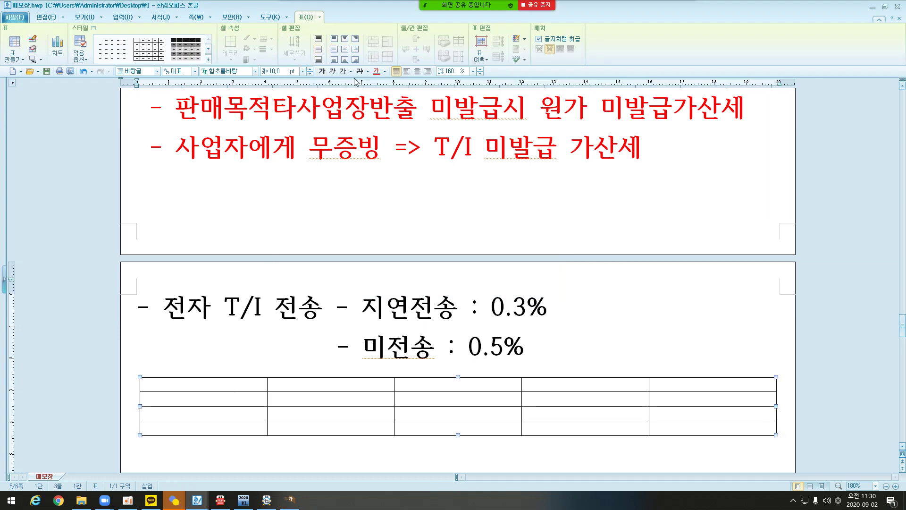
pyautogui.click(309, 69)
pyautogui.click(309, 69)
pyautogui.click(310, 69)
pyautogui.click(309, 69)
pyautogui.click(310, 68)
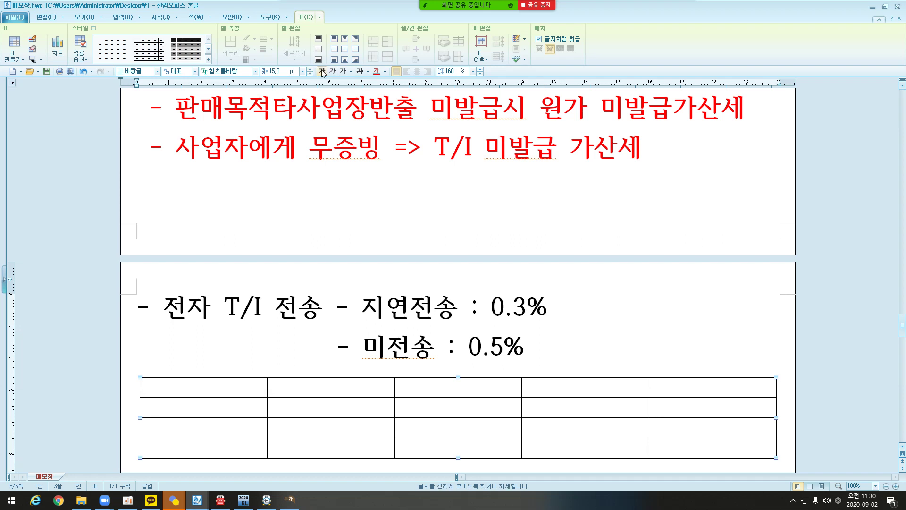
# Step: Select all cells of the table and increase the height of its rows
pyautogui.click(216, 388)
pyautogui.press('F5')
pyautogui.press('F5')
pyautogui.press('F5')
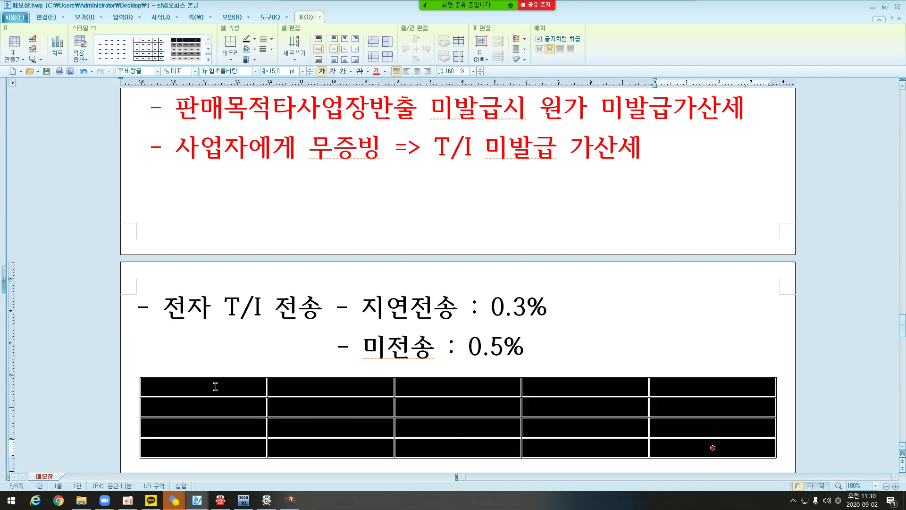
pyautogui.scroll(-3, 271, 398)
# Step: Enter 발급 as the first column's heading and centre the text in all table cells
pyautogui.click(231, 228)
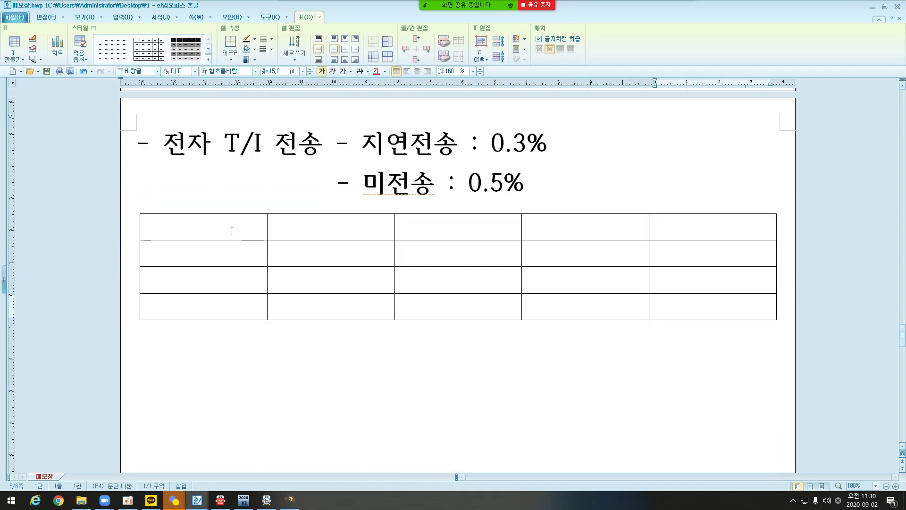
pyautogui.write('발급')
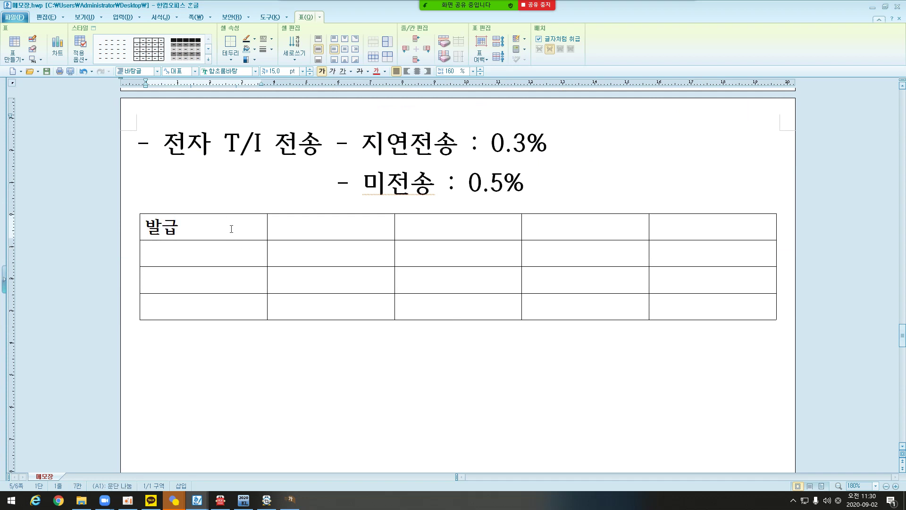
pyautogui.moveTo(229, 225); pyautogui.dragTo(688, 314)
pyautogui.click(417, 71)
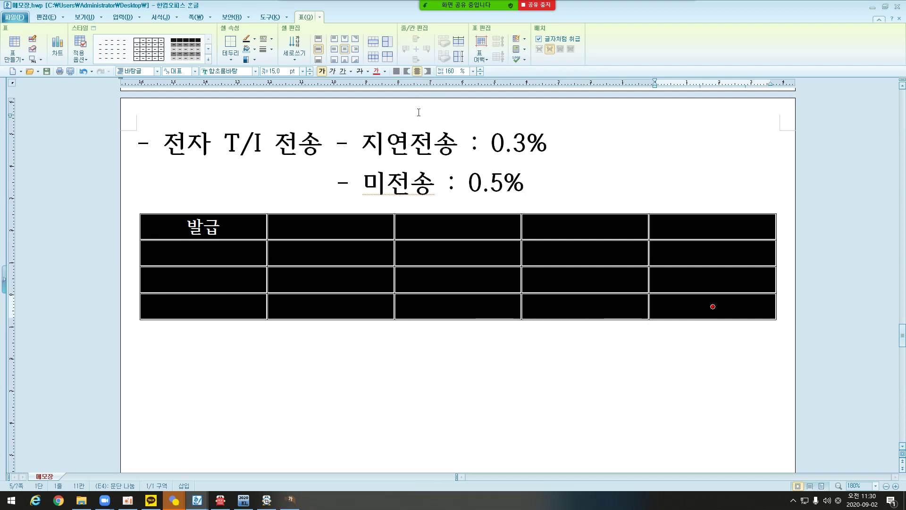
# Step: Enter 1/2 in the cell directly below the 발급 heading
pyautogui.click(241, 252)
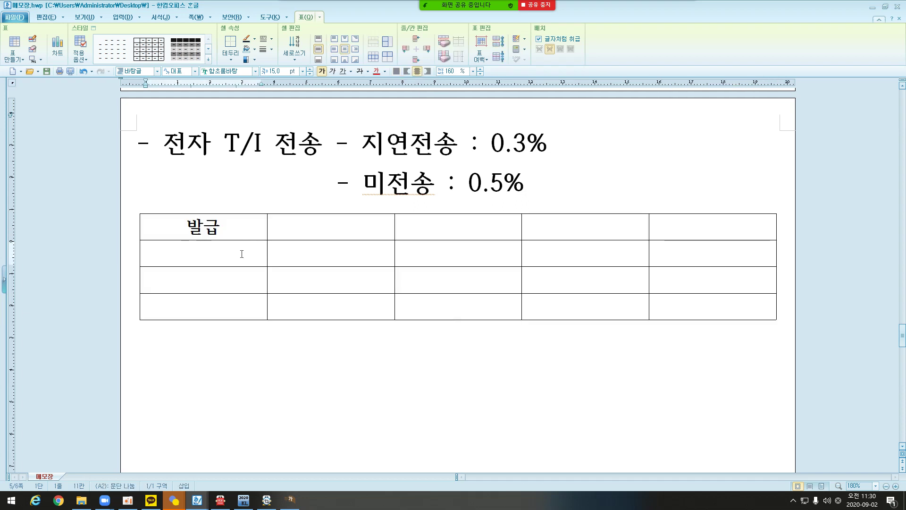
pyautogui.write('1/2')
pyautogui.click(331, 252)
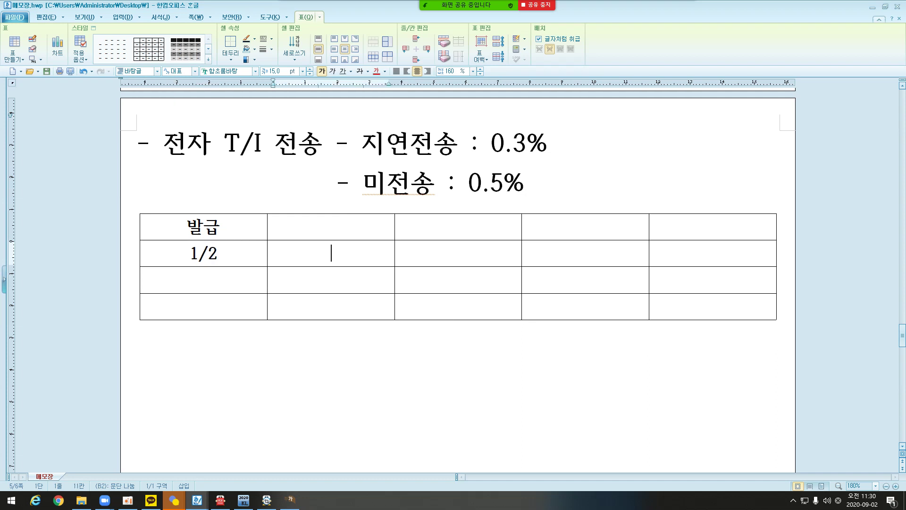
# Step: Enter 전송기한(다음날) as the heading of the table's second column
pyautogui.click(330, 227)
pyautogui.write('전송')
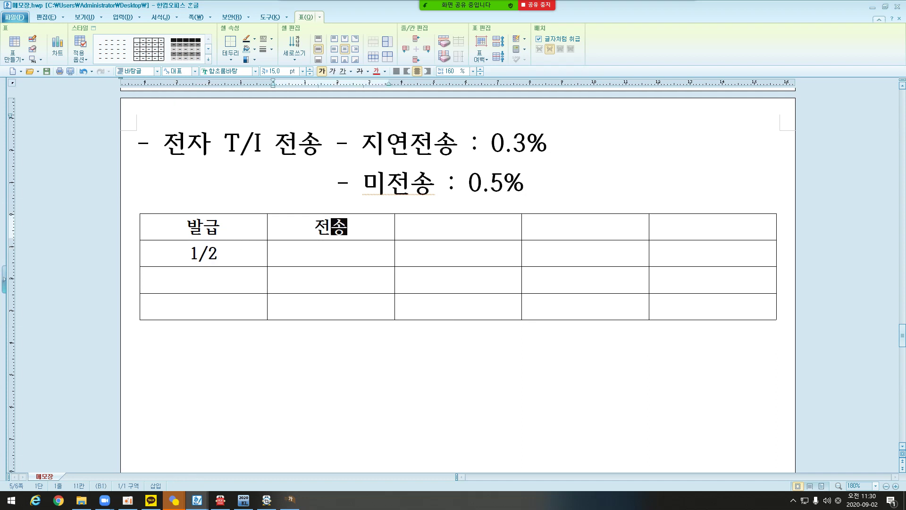
pyautogui.write('기한')
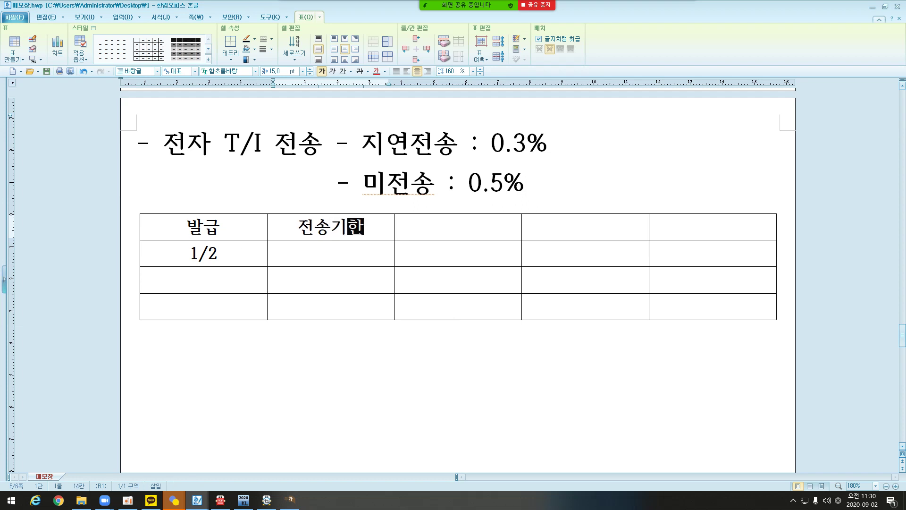
pyautogui.press('Down')
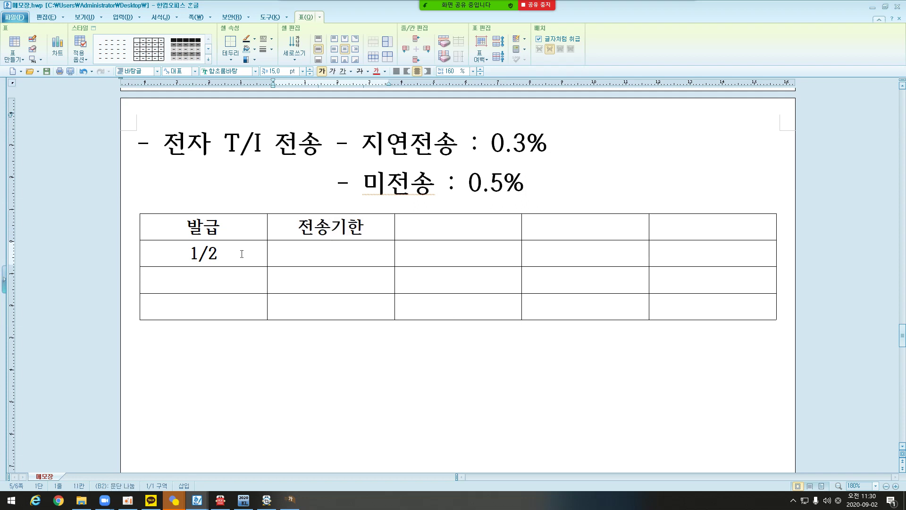
pyautogui.press('Up')
pyautogui.write('(')
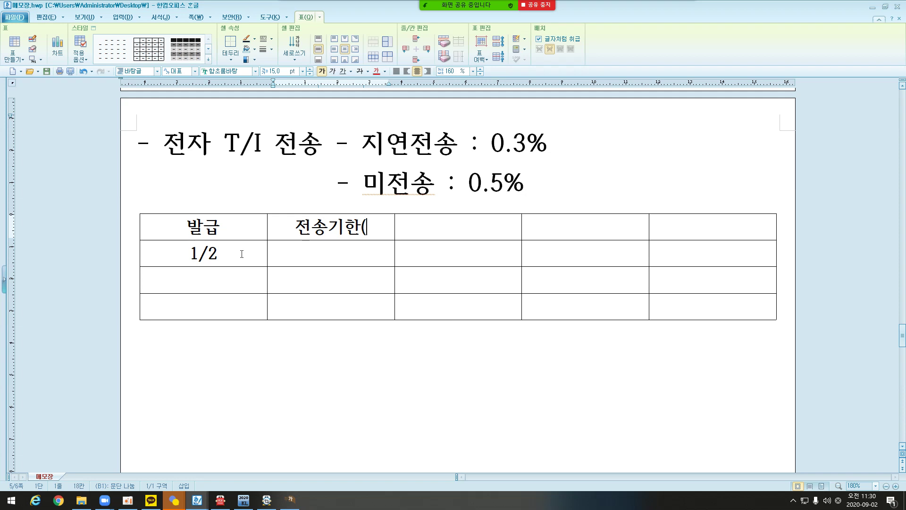
pyautogui.write('다음날)')
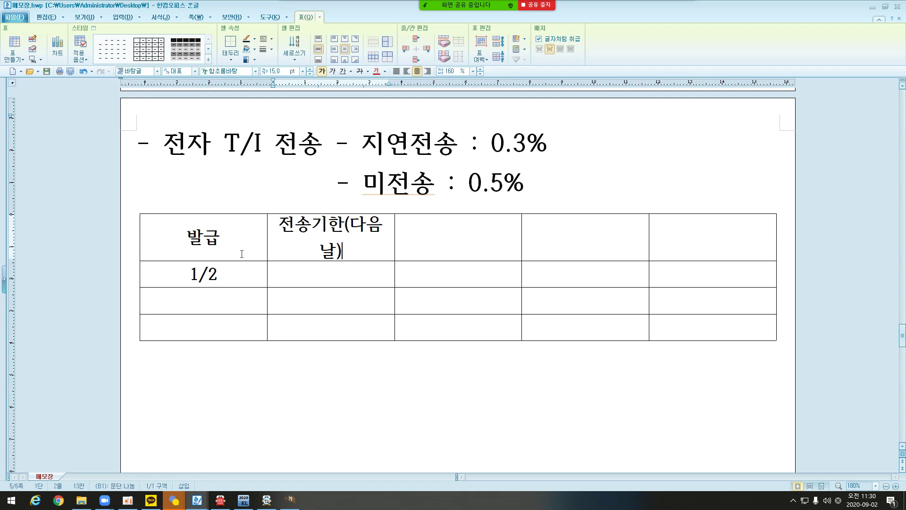
# Step: Widen the second column until its heading fits on a single line
pyautogui.press('F5')
pyautogui.hotkey('alt', 'Right')
pyautogui.hotkey('alt', 'Right')
pyautogui.hotkey('alt', 'Right')
pyautogui.hotkey('alt', 'Right')
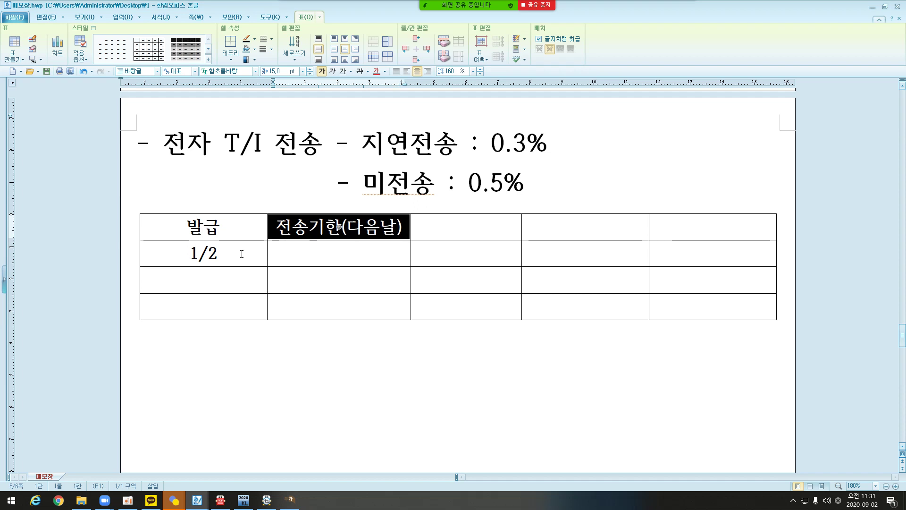
# Step: Enter 1/3 as the transmission deadline for the 1/2 row
pyautogui.press('Escape')
pyautogui.press('Down')
pyautogui.write('1/')
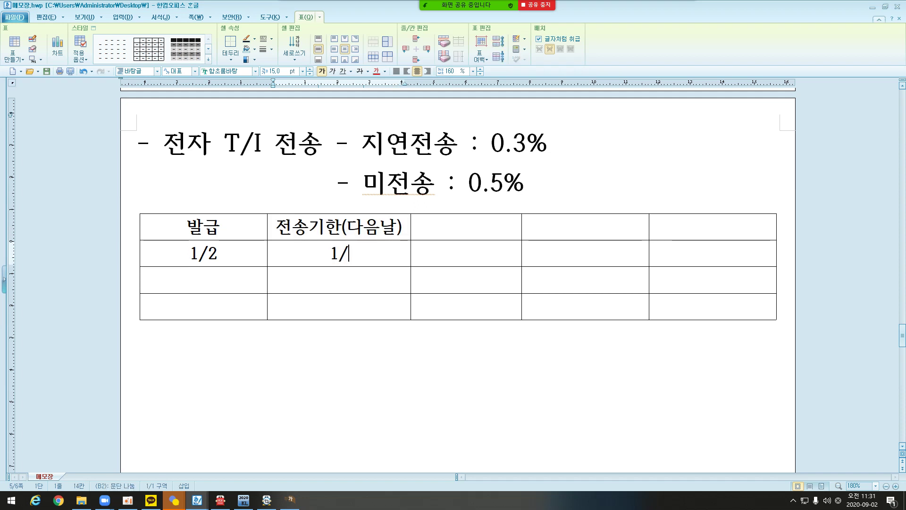
pyautogui.write('3')
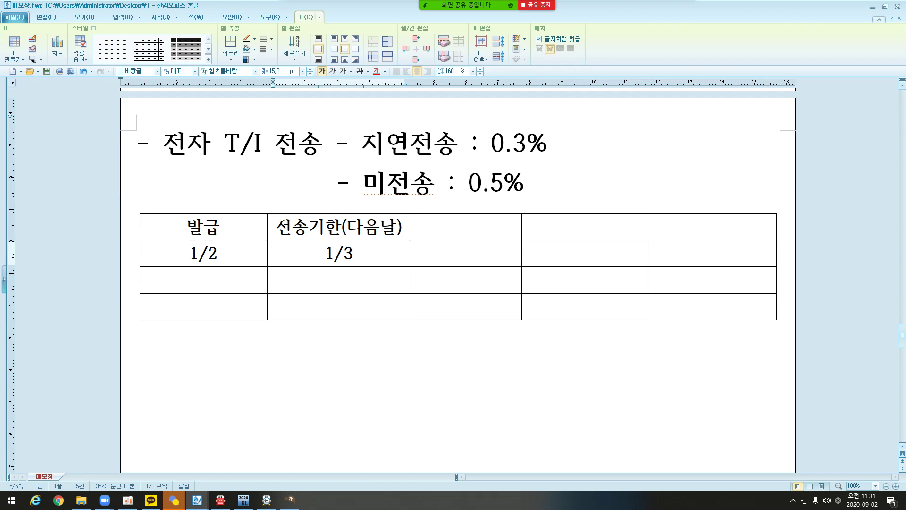
# Step: Head the third column 지연전송 and enter 1/4~7/25 beneath it for the 1/2 row
pyautogui.press('Tab')
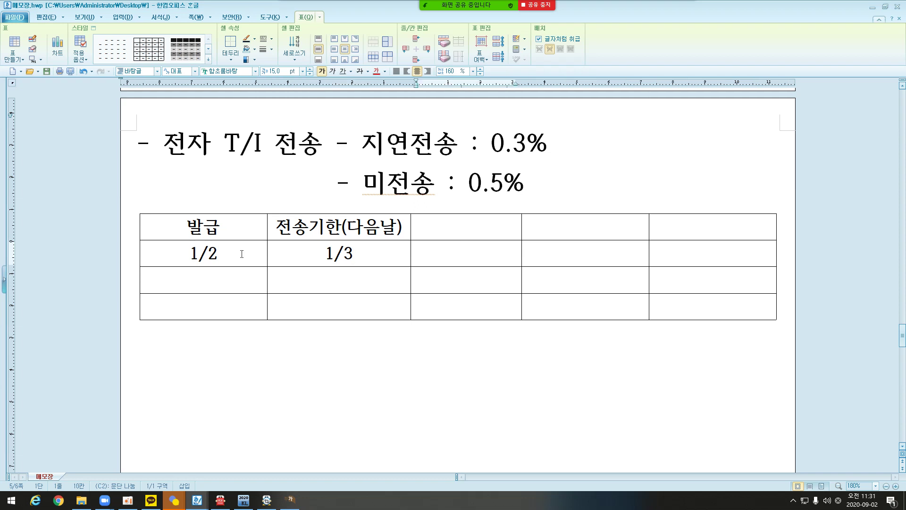
pyautogui.write('1/4~')
pyautogui.press('Up')
pyautogui.write('징')
pyautogui.write('연전송')
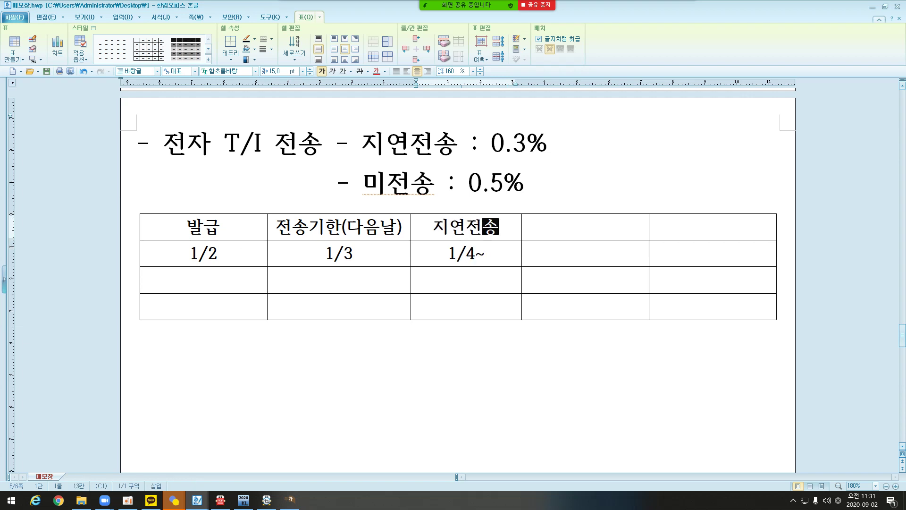
pyautogui.press('Down')
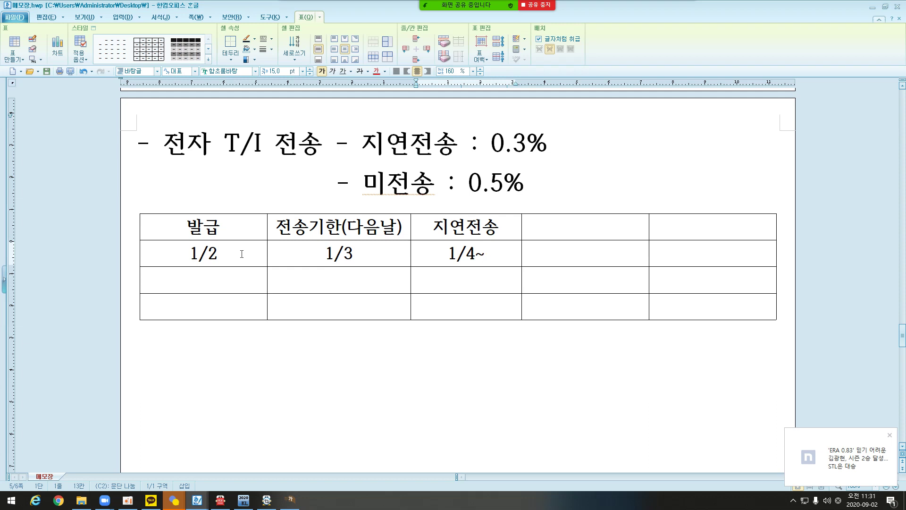
pyautogui.write('7/25')
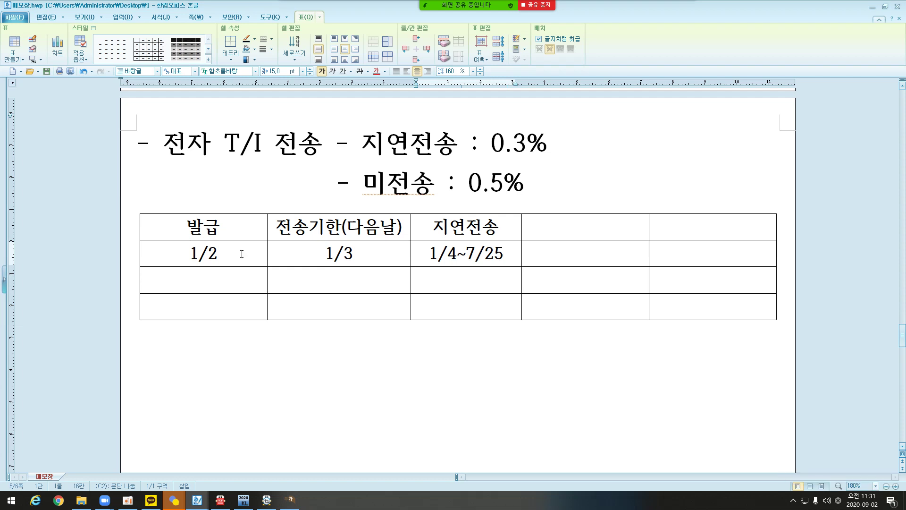
# Step: Head the fourth column 미전송 and enter 7/26~ beneath it for the 1/2 row
pyautogui.press('Right')
pyautogui.press('Up')
pyautogui.write('미전송')
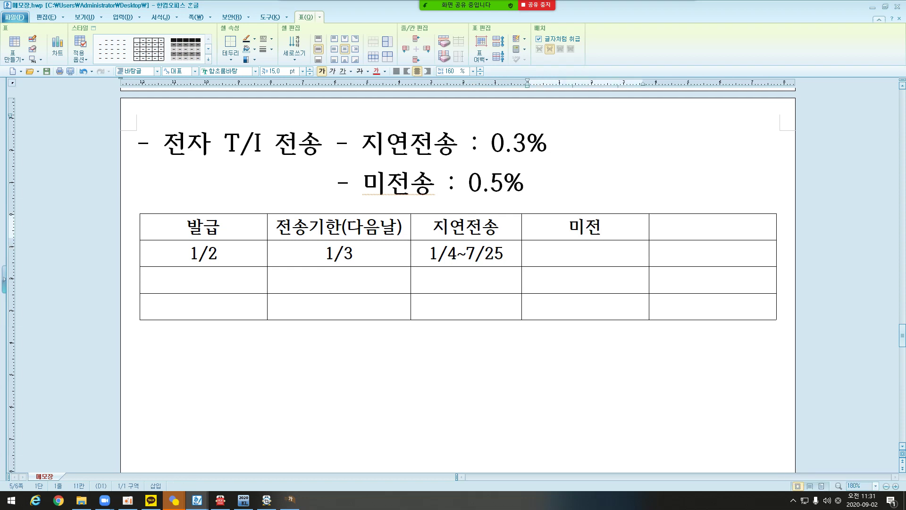
pyautogui.press('Down')
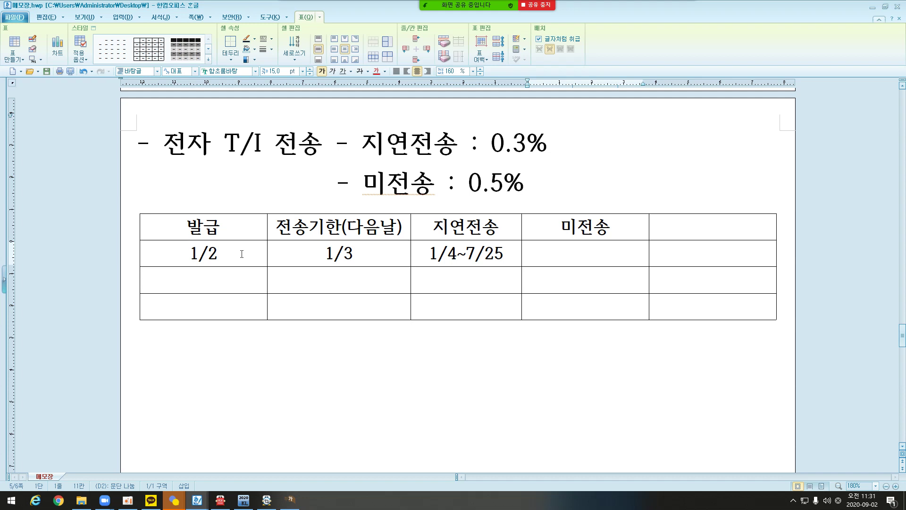
pyautogui.write('7/26~')
# Step: Fill the table's third row with issue date 10/9 and transmission deadline 10/10
pyautogui.click(194, 280)
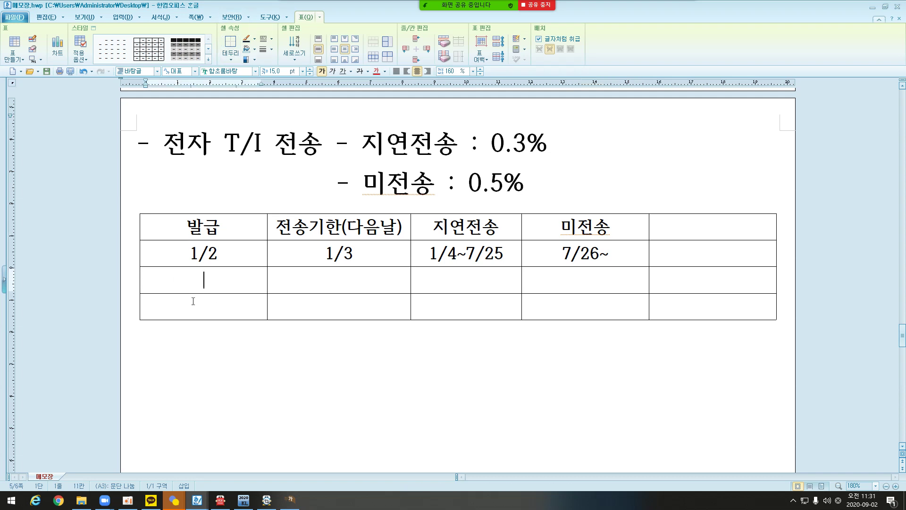
pyautogui.write('10/9')
pyautogui.press('Tab')
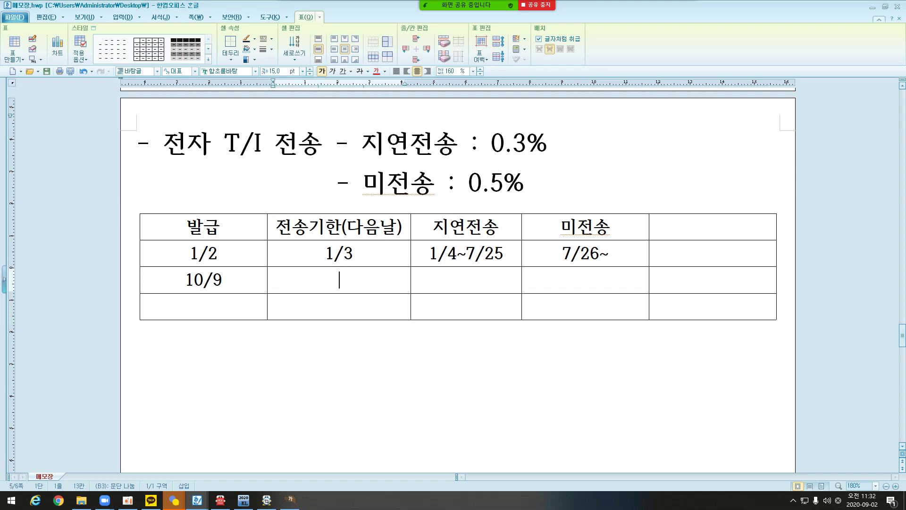
pyautogui.write('11/')
pyautogui.press('BackSpace')
pyautogui.press('BackSpace')
pyautogui.write('10/')
pyautogui.press('Home')
pyautogui.press('Delete')
pyautogui.press('End')
pyautogui.write('10')
# Step: Enter 10/11~21.1/25 as the 지연전송 period for the 10/9 row
pyautogui.press('Tab')
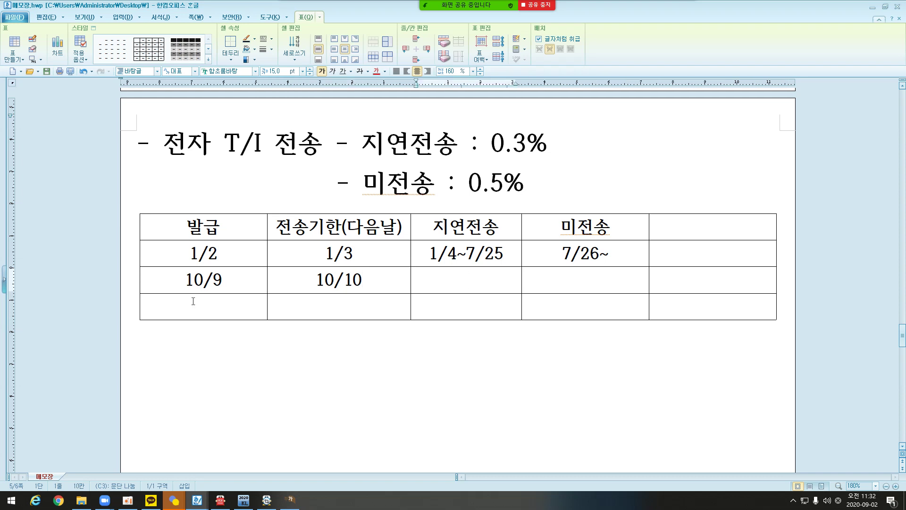
pyautogui.write('10/11~21.1.')
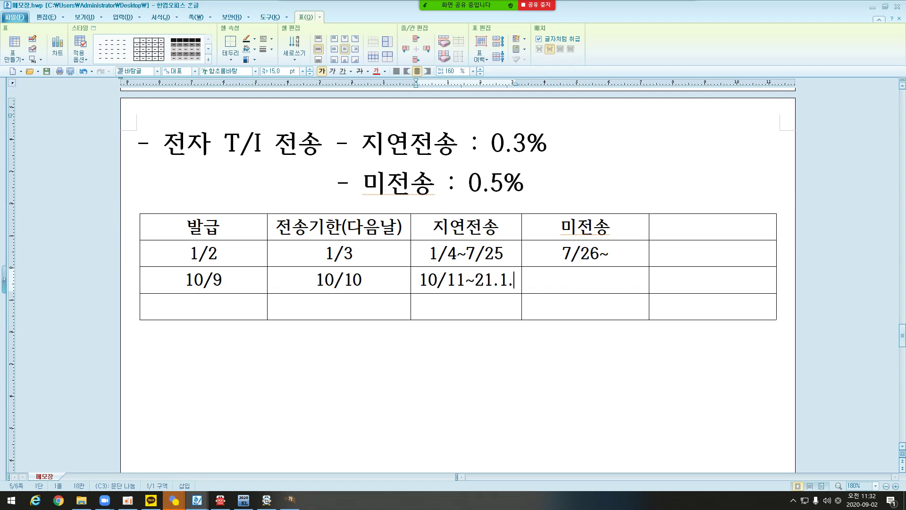
pyautogui.press('BackSpace')
pyautogui.write('/25')
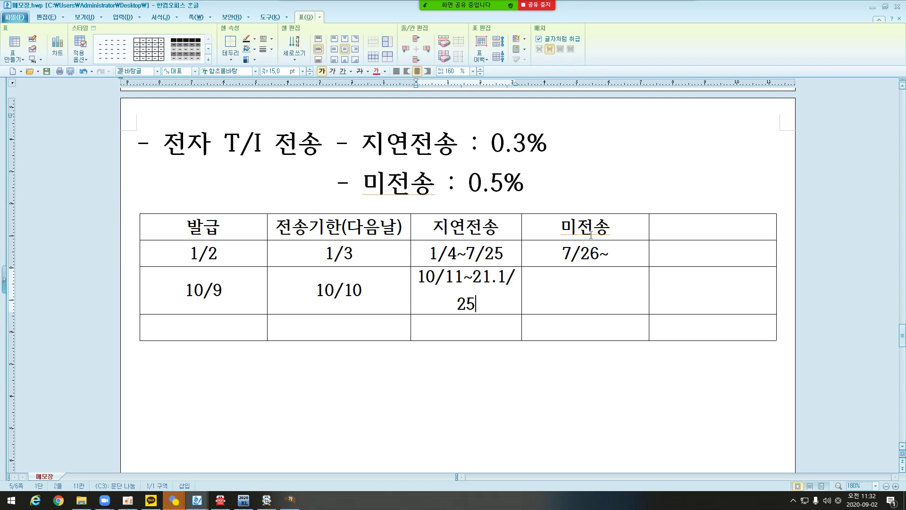
# Step: Equalize the widths of the table's last three columns
pyautogui.moveTo(491, 227); pyautogui.dragTo(685, 320)
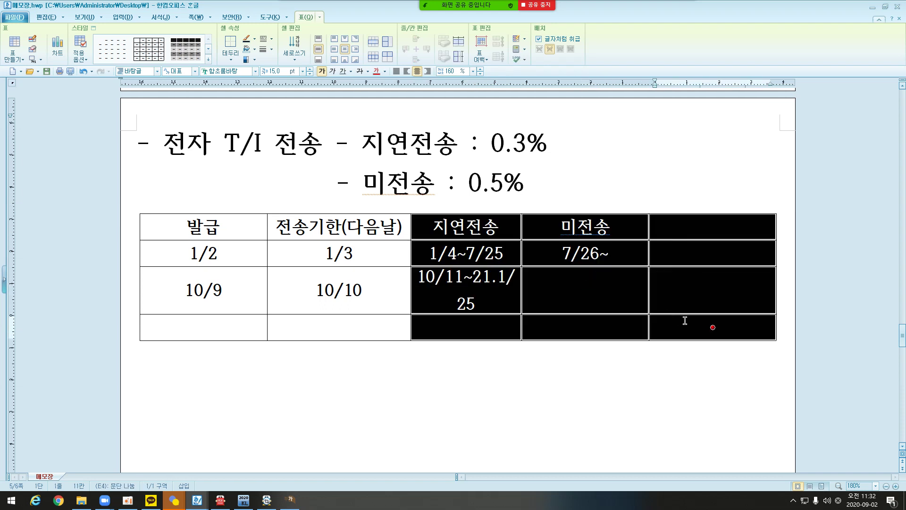
pyautogui.press('w')
pyautogui.click(614, 281)
# Step: Merge the 미전송 column's cell with the empty cell beside it in each of the four rows
pyautogui.moveTo(604, 227); pyautogui.dragTo(671, 231)
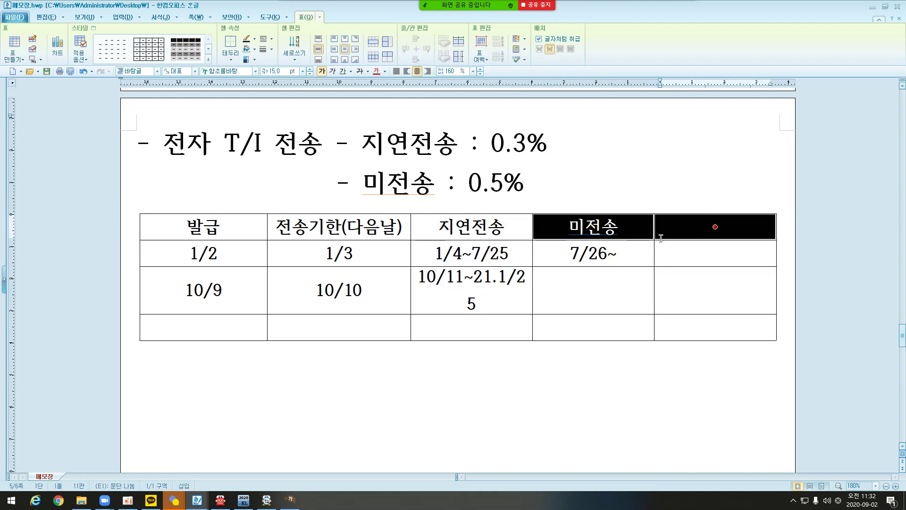
pyautogui.press('m')
pyautogui.moveTo(621, 256); pyautogui.dragTo(707, 255)
pyautogui.press('m')
pyautogui.moveTo(632, 279); pyautogui.dragTo(708, 290)
pyautogui.press('m')
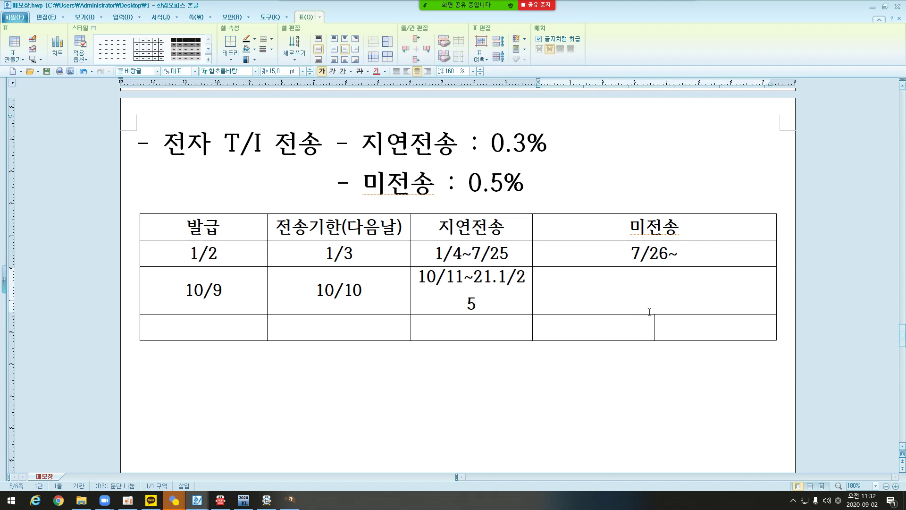
pyautogui.moveTo(649, 321); pyautogui.dragTo(752, 326)
pyautogui.press('m')
# Step: Equalize the widths of the 지연전송 and 미전송 columns, and enter 21.1/26~ under 미전송 for the 10/9 row
pyautogui.moveTo(472, 227); pyautogui.dragTo(615, 308)
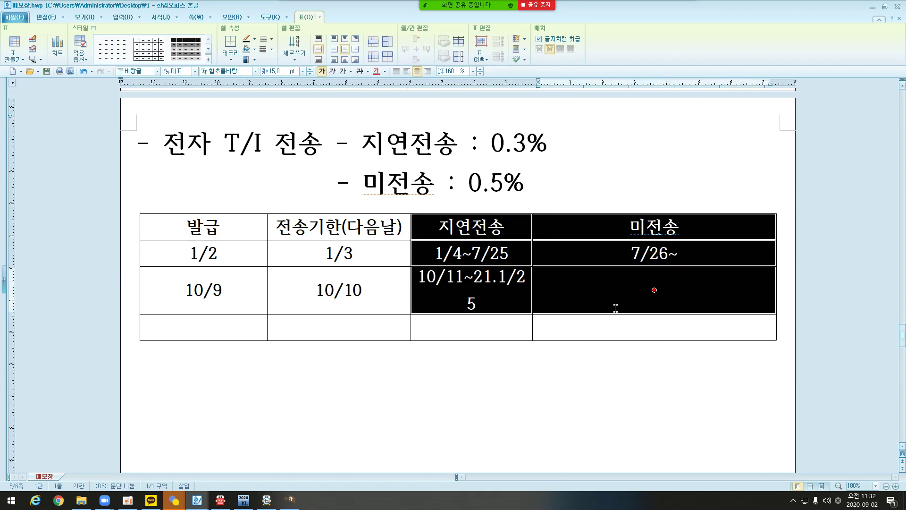
pyautogui.press('w')
pyautogui.press('Escape')
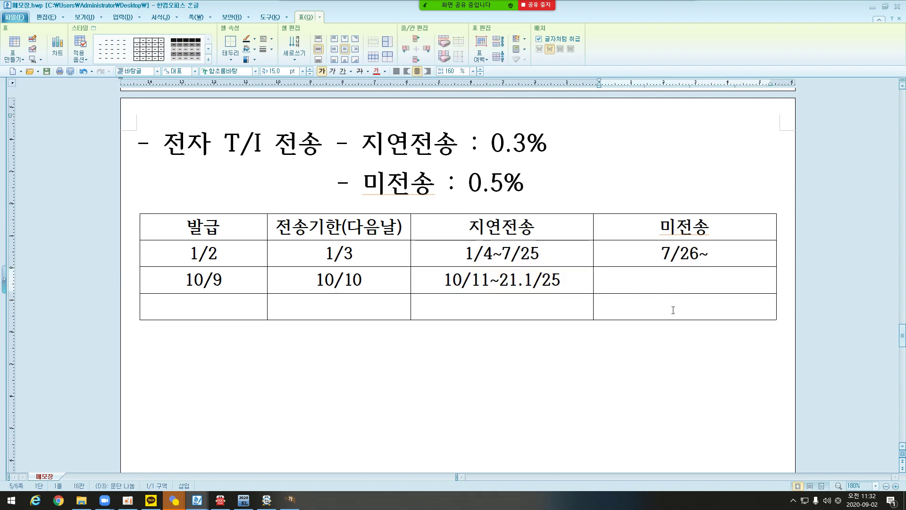
pyautogui.write('21.')
pyautogui.write('1/26~')
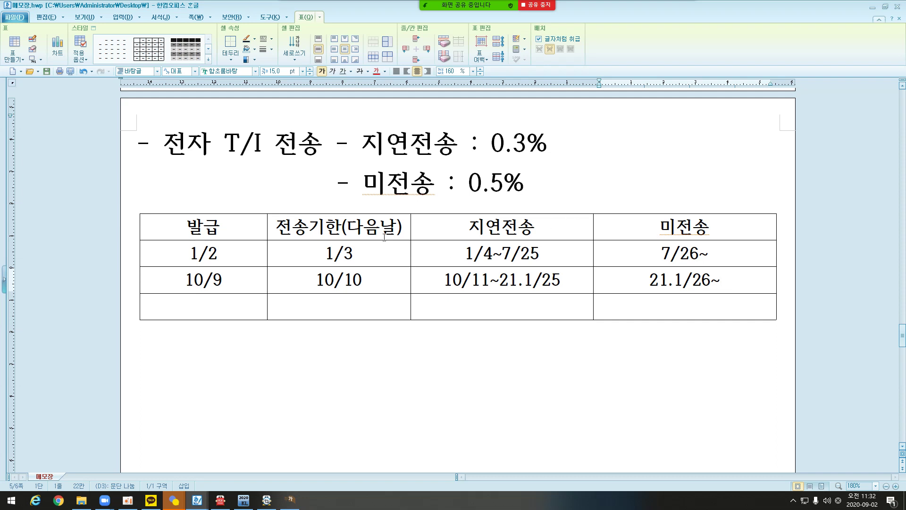
# Step: Color the text (다음날) in the 전송기한 heading red
pyautogui.moveTo(342, 229); pyautogui.dragTo(400, 229)
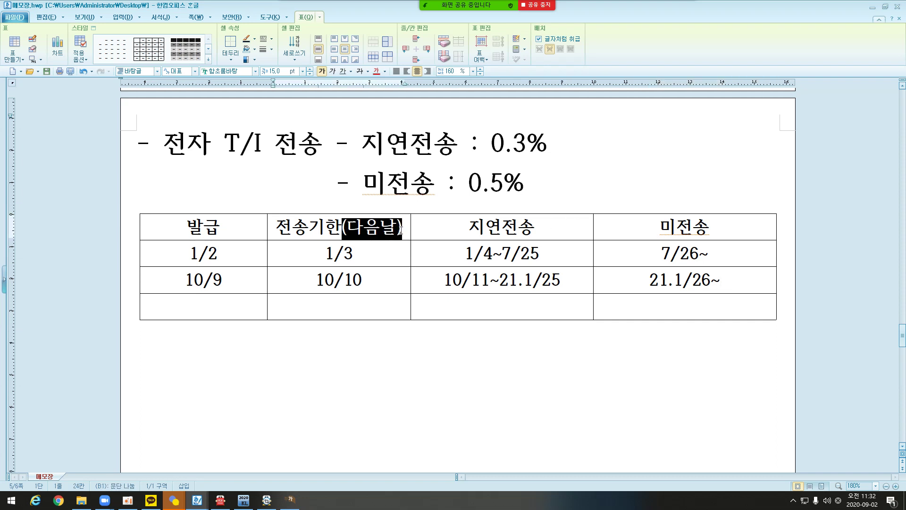
pyautogui.click(376, 71)
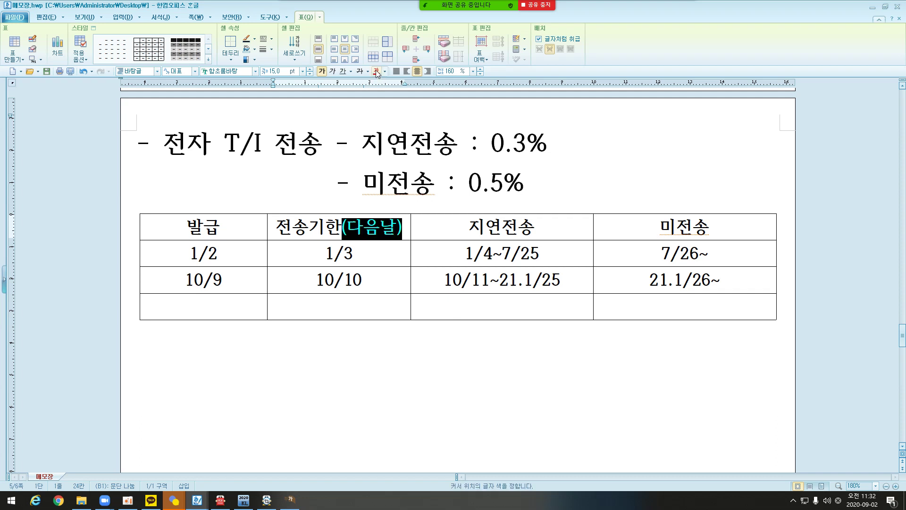
pyautogui.click(429, 250)
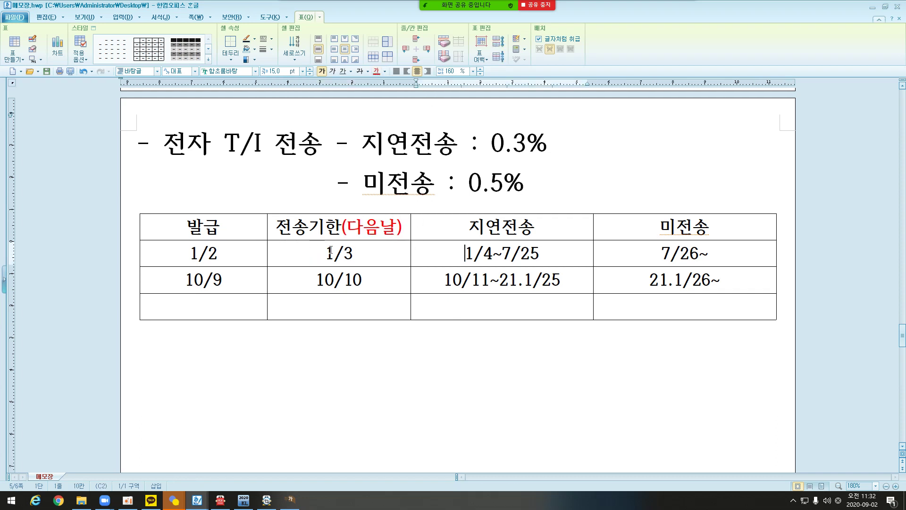
# Step: Color the end dates 7/25 and 1/25 in the 지연전송 column red
pyautogui.click(505, 252)
pyautogui.moveTo(505, 251); pyautogui.dragTo(539, 253)
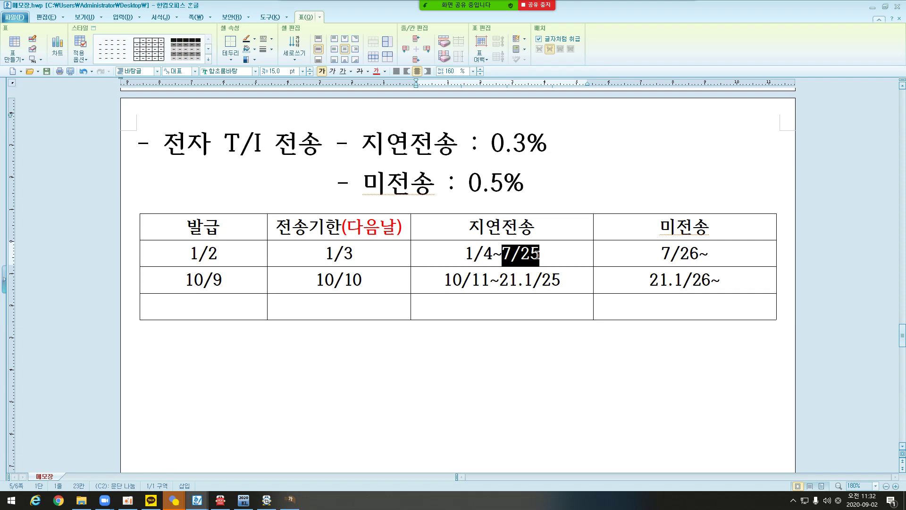
pyautogui.click(378, 71)
pyautogui.moveTo(524, 280); pyautogui.dragTo(561, 280)
pyautogui.click(377, 71)
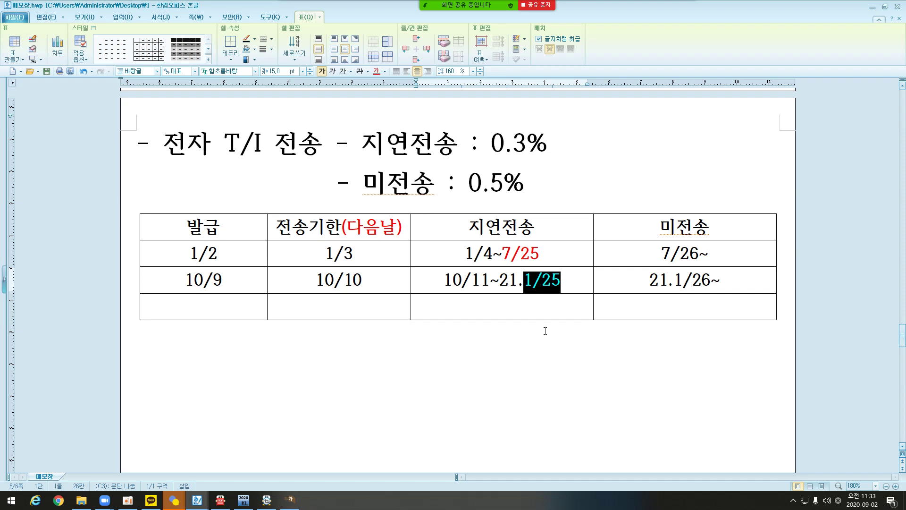
# Step: Add the note "& 발급, 전송 이중과세 X => 발급 가산세 부과" below the table
pyautogui.click(787, 301)
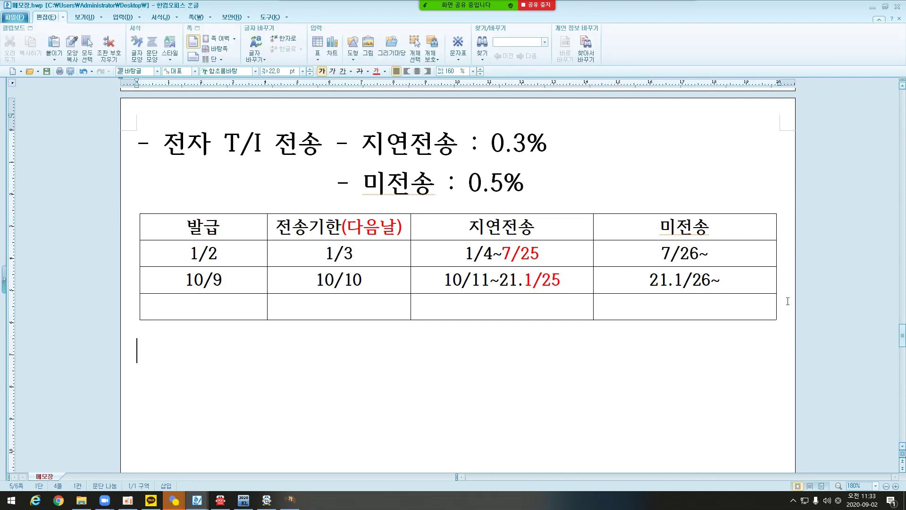
pyautogui.write('& 발그ㅂ, 전ㅅ')
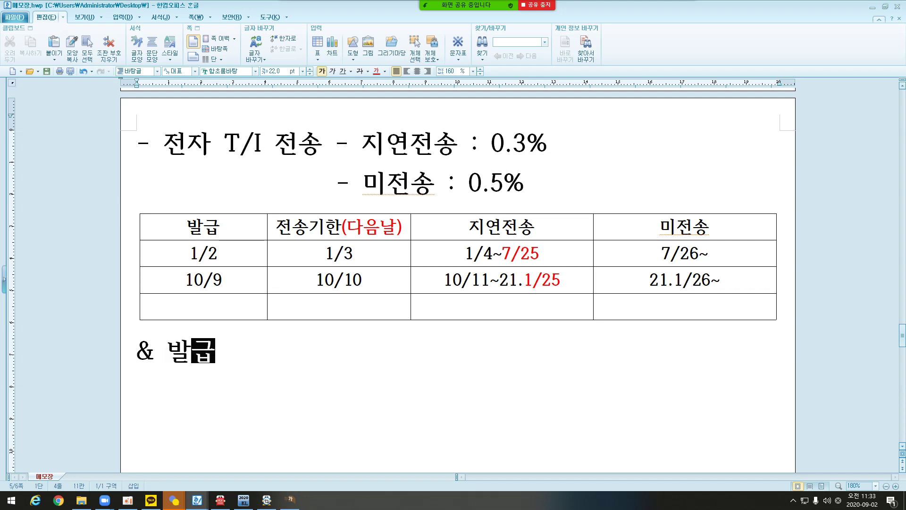
pyautogui.write('ㅗㅇ 이중과세 ')
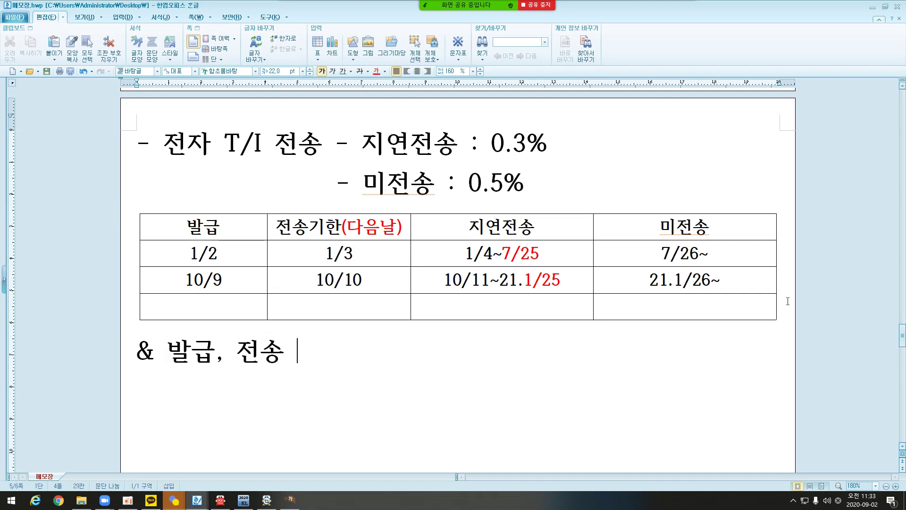
pyautogui.write('X => ')
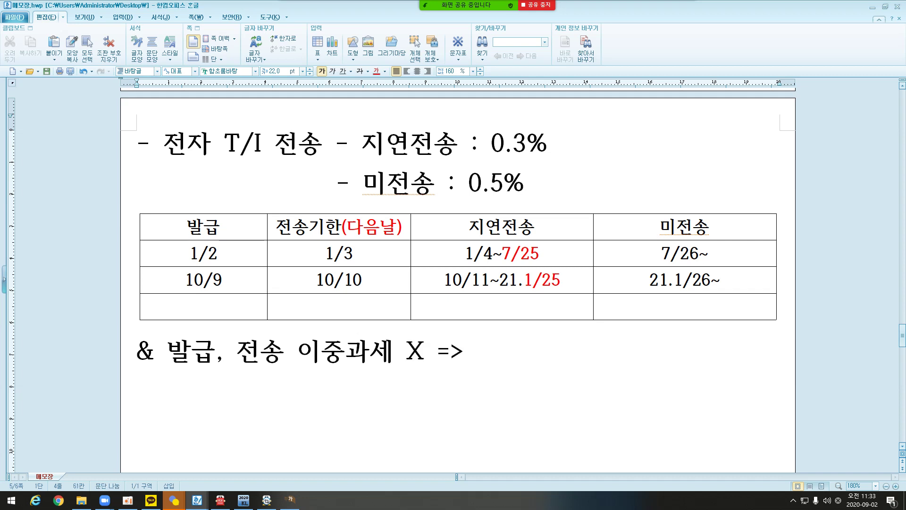
pyautogui.write('발급')
pyautogui.write(' 가산세 ㅂ')
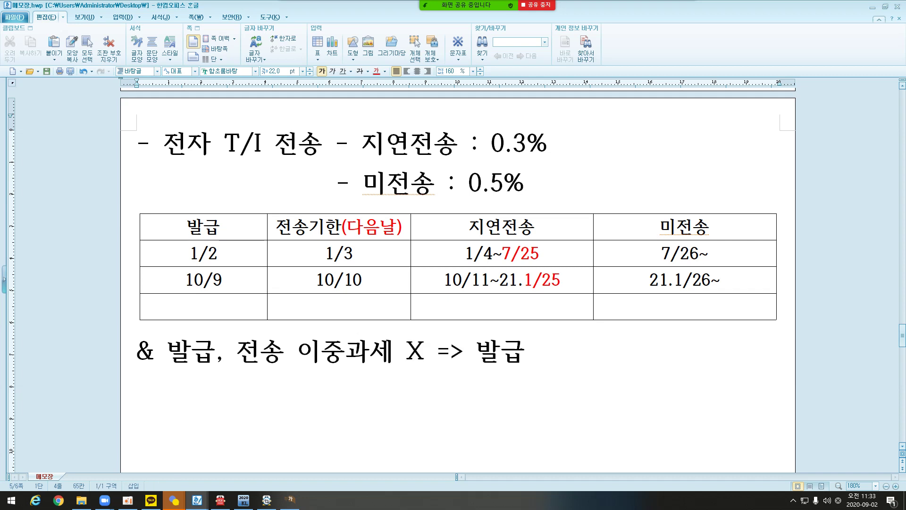
pyautogui.write('ㅜ과')
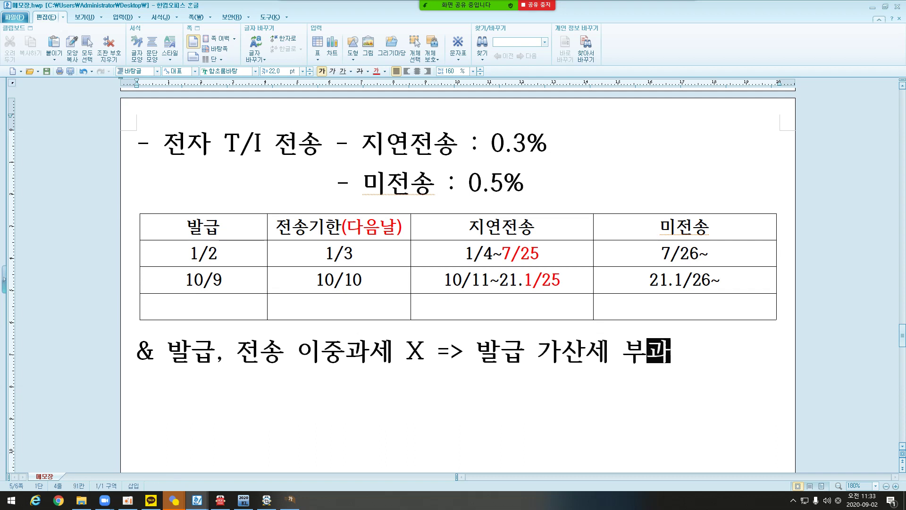
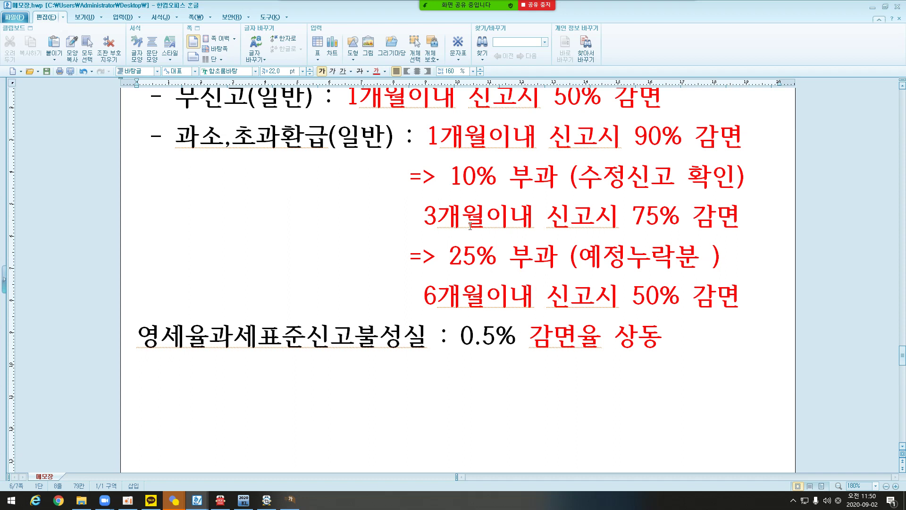
pyautogui.moveTo(424, 216); pyautogui.dragTo(718, 261)
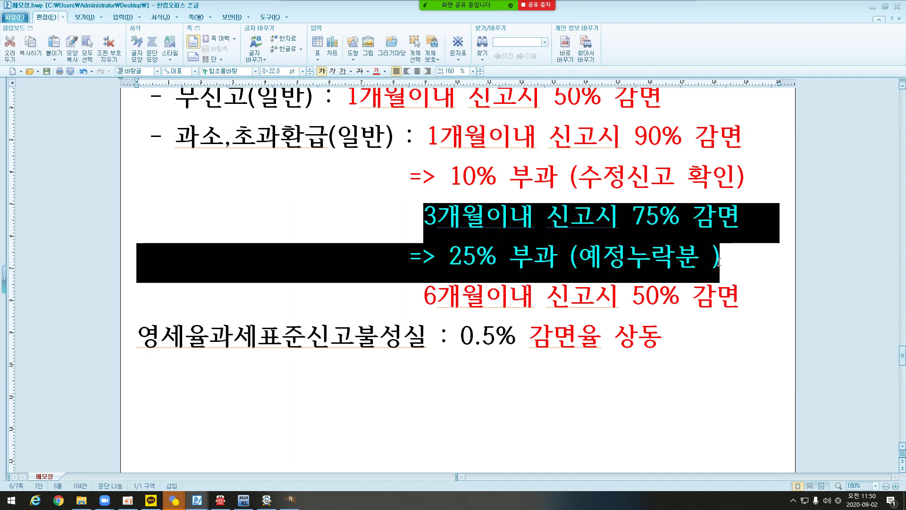
pyautogui.click(651, 257)
# Step: Switch to the 부가가치세신고서 window and enter 1,000,000 as the amount for 과소·초과환급(일반), line 71
pyautogui.click(287, 505)
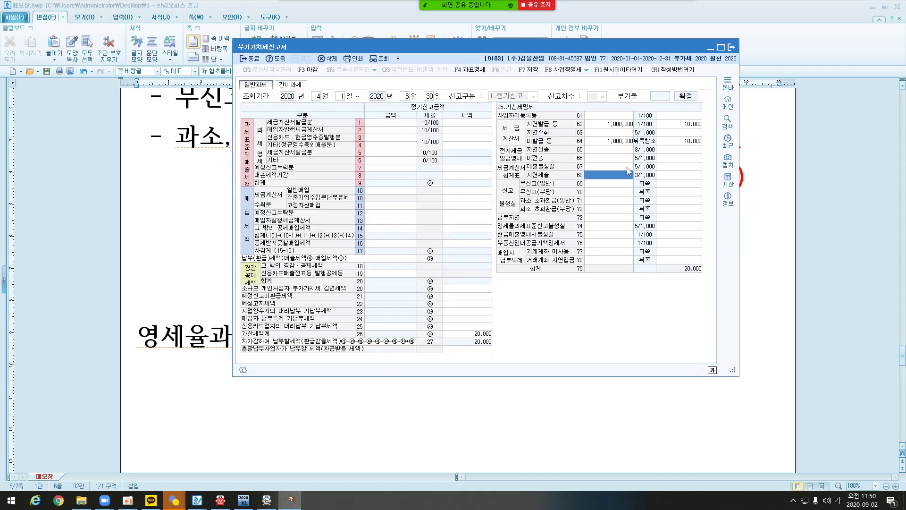
pyautogui.click(606, 200)
pyautogui.write('1000000')
pyautogui.press('Return')
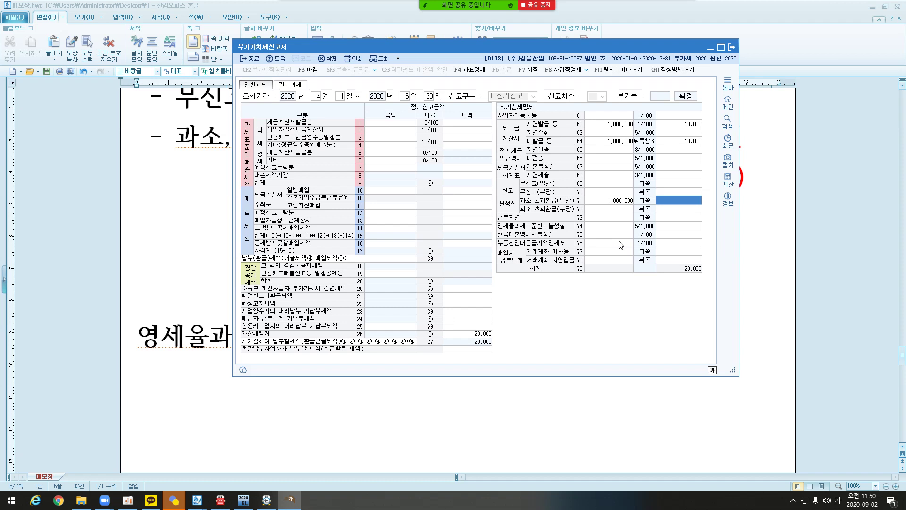
# Step: Enter 250,000 as the penalty tax for 과소·초과환급(일반), line 71
pyautogui.write('2500000')
pyautogui.press('Return')
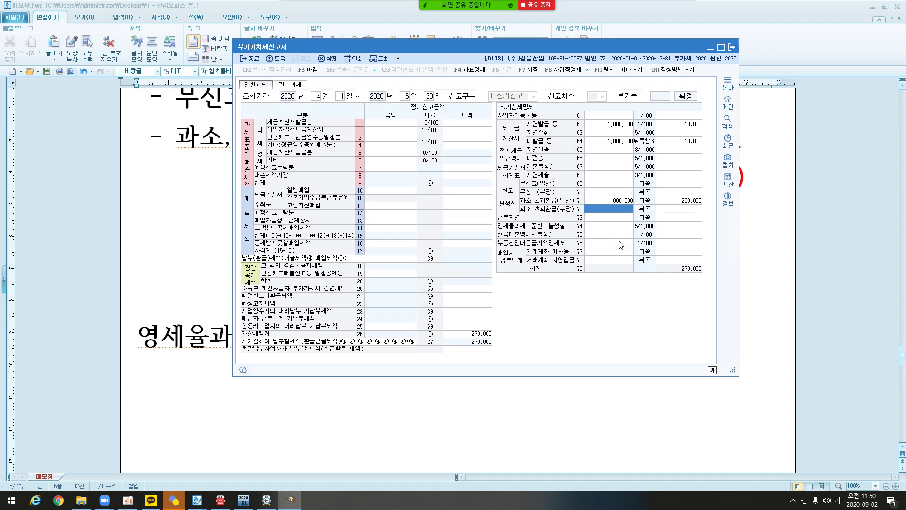
# Step: Set the penalty tax for 과소·초과환급(일반), line 71, to 25,000
pyautogui.press('Up')
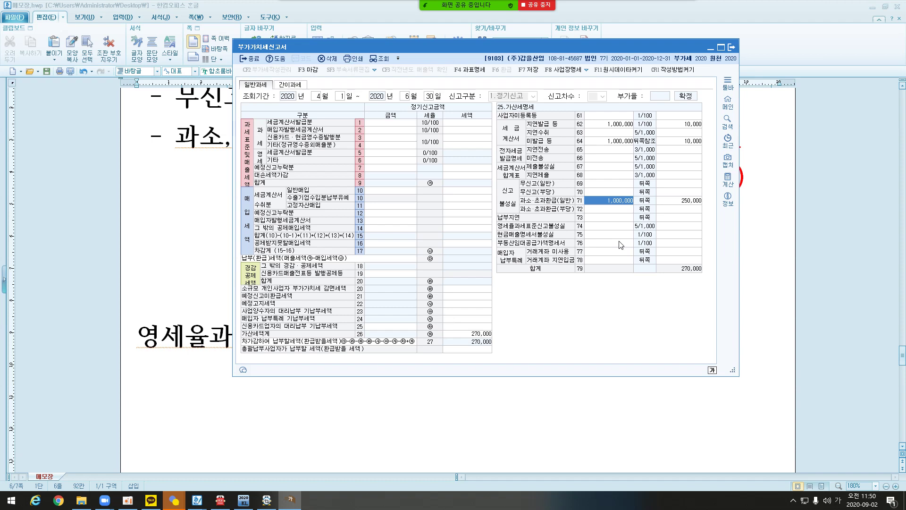
pyautogui.press('Right')
pyautogui.write('25000')
pyautogui.press('Return')
pyautogui.press('Up')
pyautogui.press('Return')
pyautogui.press('Return')
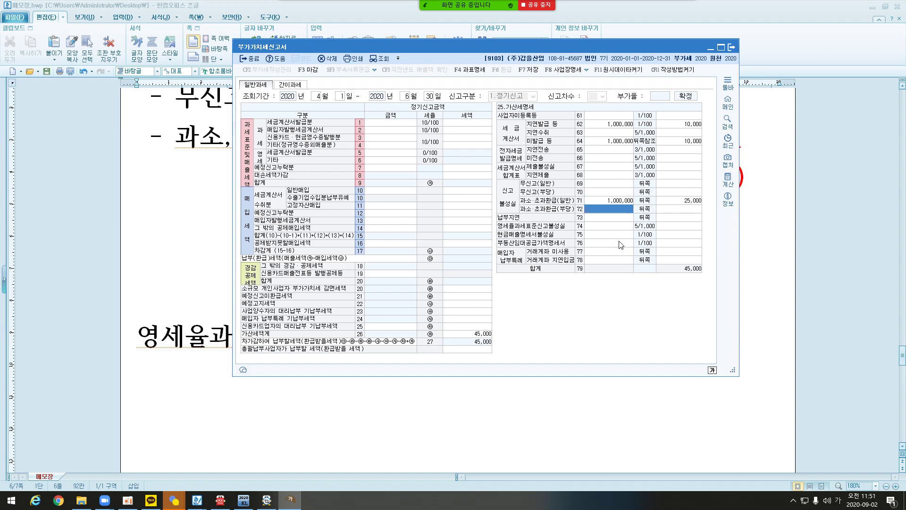
# Step: Enter 10,000,000 as the amount for 영세율과세표준신고불성실, line 74
pyautogui.press('Return')
pyautogui.press('Return')
pyautogui.write('10000000')
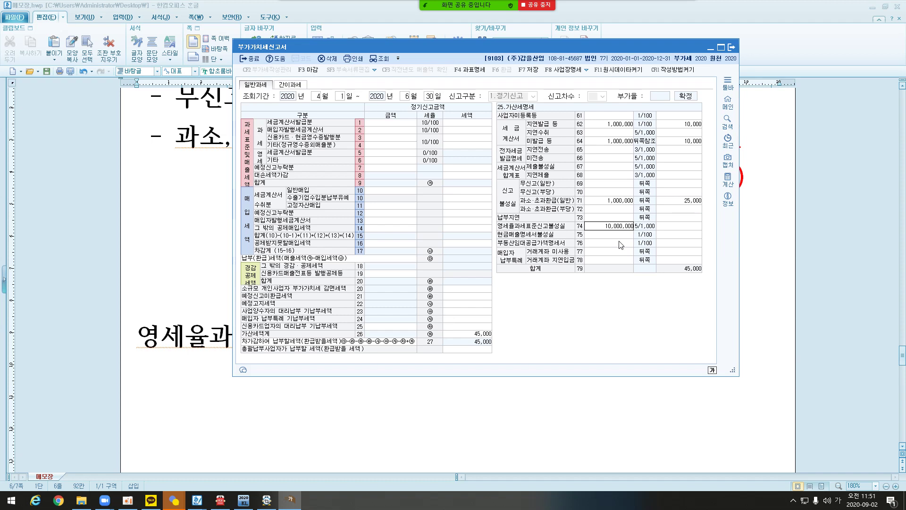
pyautogui.press('Return')
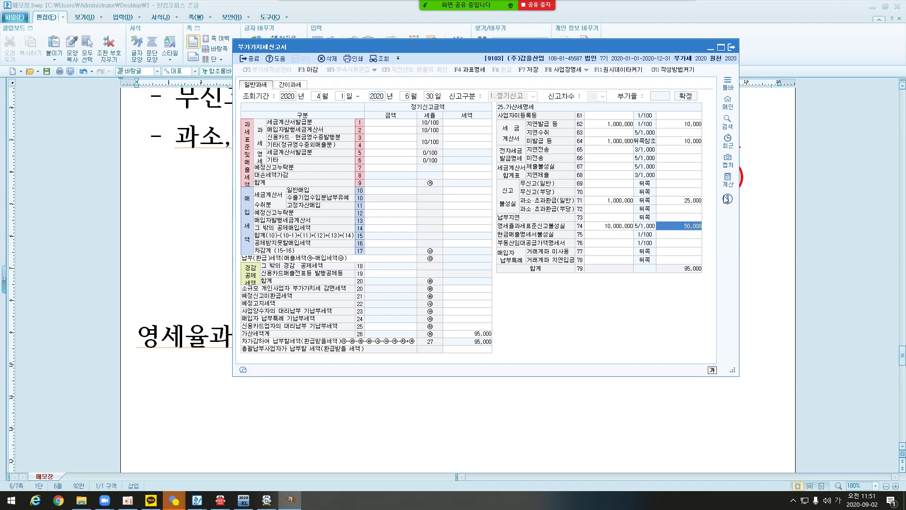
# Step: Calculate 50,000 × 0.25 in the tax return's calculator for the line 74 penalty
pyautogui.click(691, 204)
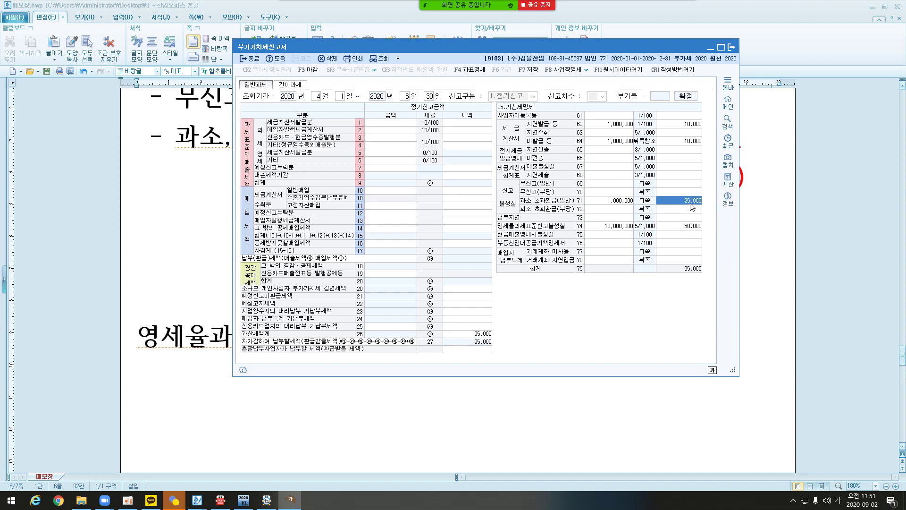
pyautogui.click(693, 226)
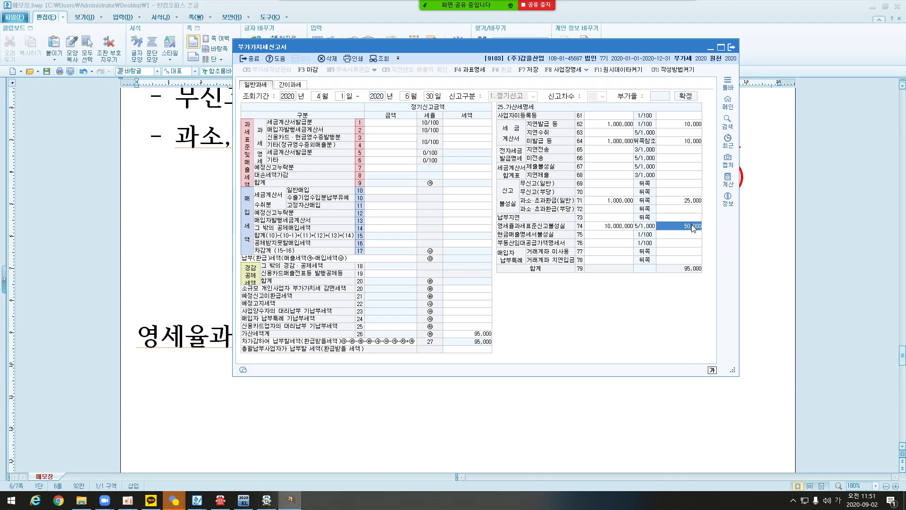
pyautogui.click(726, 181)
pyautogui.moveTo(479, 99); pyautogui.dragTo(408, 88)
pyautogui.click(414, 237)
pyautogui.click(414, 256)
pyautogui.write('50000')
pyautogui.press('Return')
pyautogui.write('*0.25')
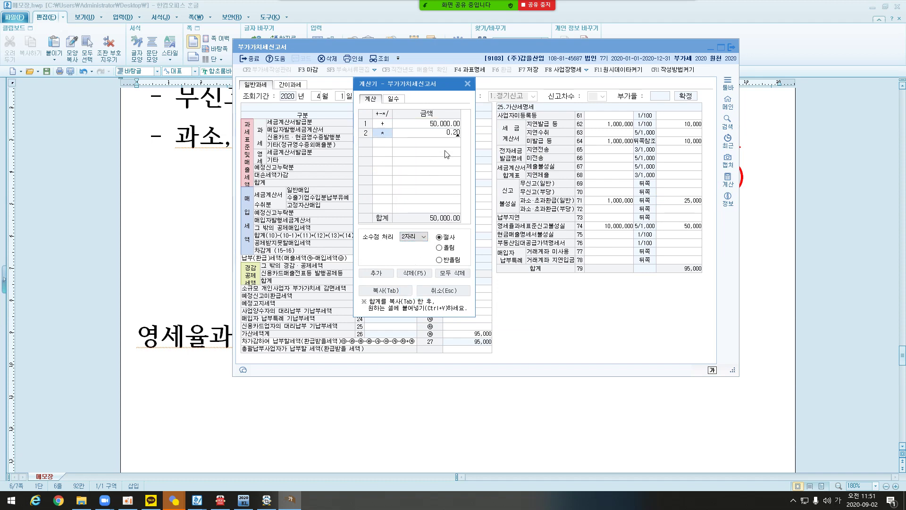
pyautogui.press('Return')
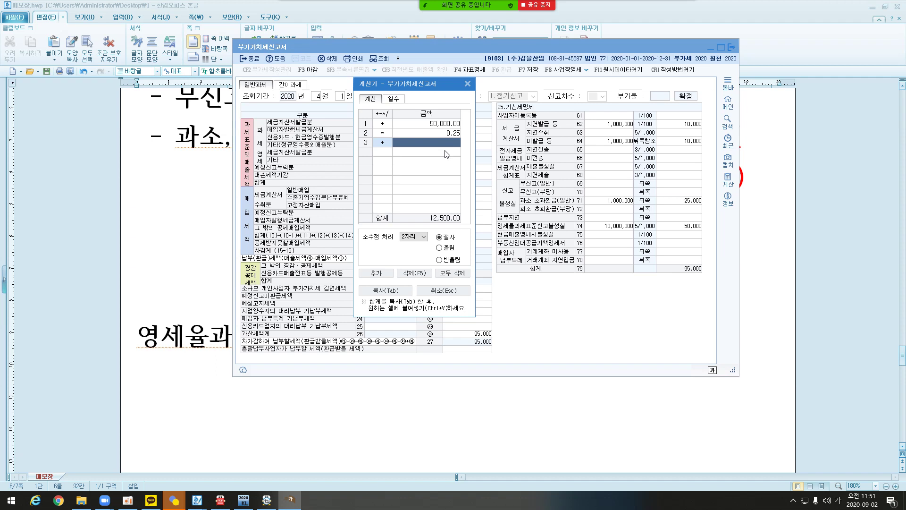
# Step: Set the penalty tax for 영세율과세표준신고불성실, line 74, to 12,500 and close the calculator
pyautogui.click(693, 227)
pyautogui.write('12')
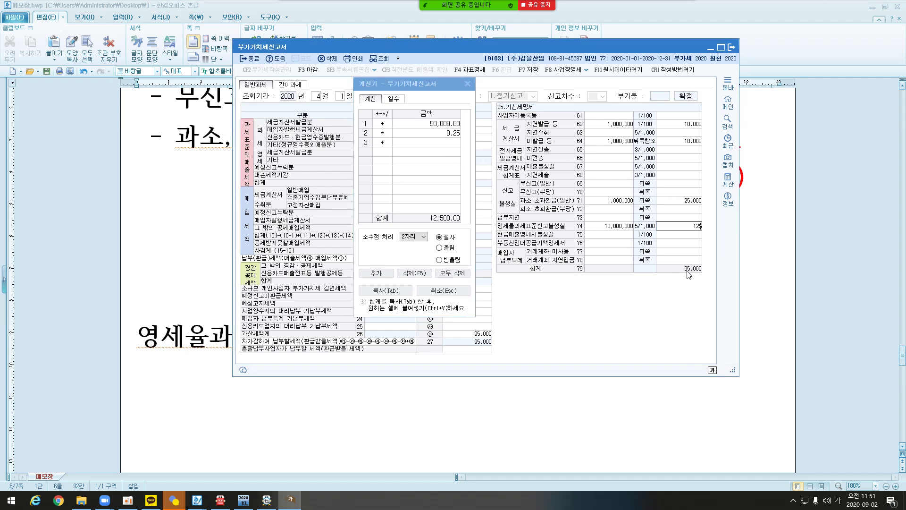
pyautogui.write(',500')
pyautogui.press('Return')
pyautogui.click(684, 202)
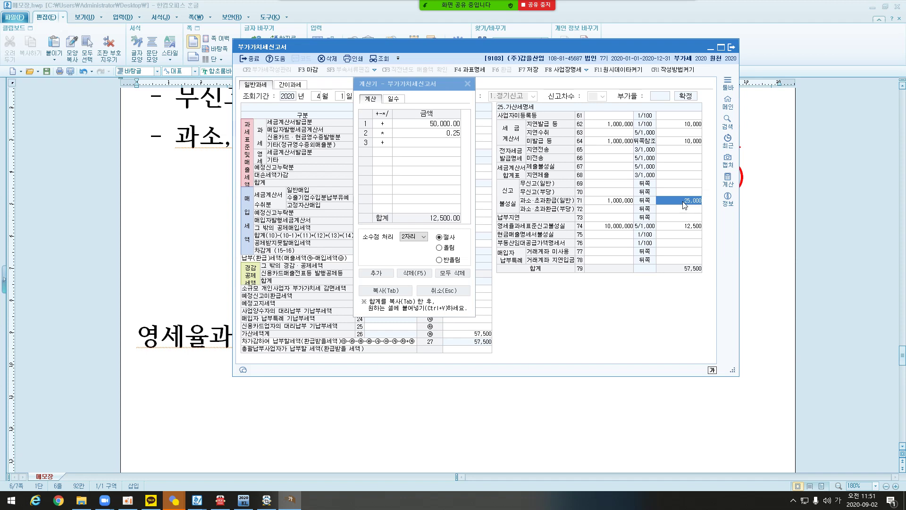
pyautogui.click(685, 226)
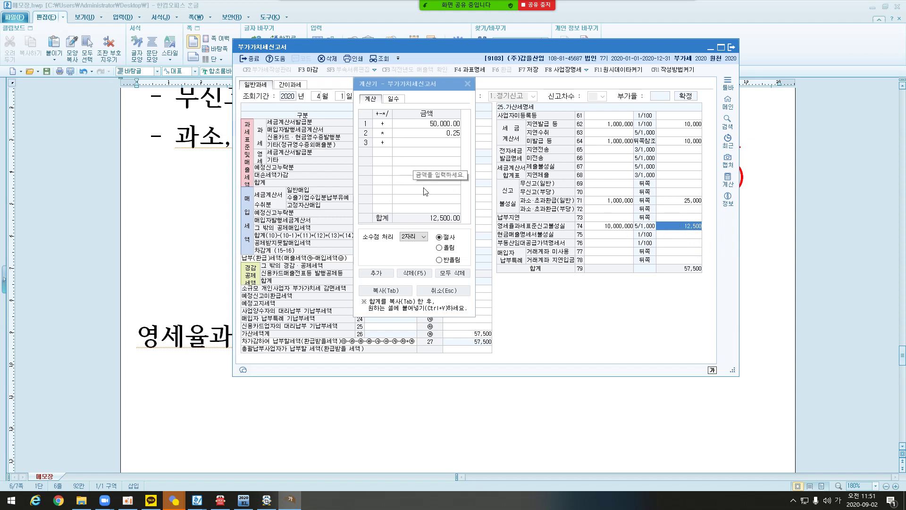
pyautogui.click(467, 84)
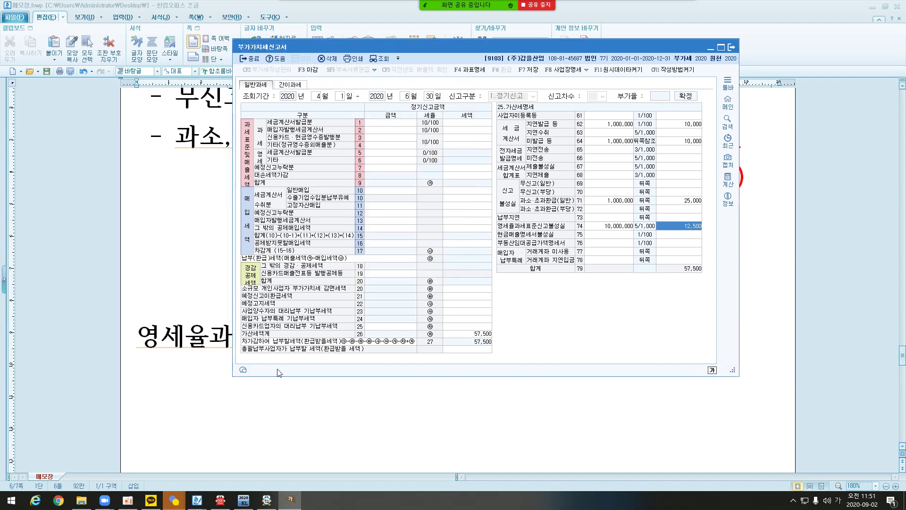
# Step: Switch back to the Hangul notes and add the line "- 납부지연(이자성격)" below the 영세율과세표준신고불성실 line
pyautogui.click(710, 48)
pyautogui.click(687, 336)
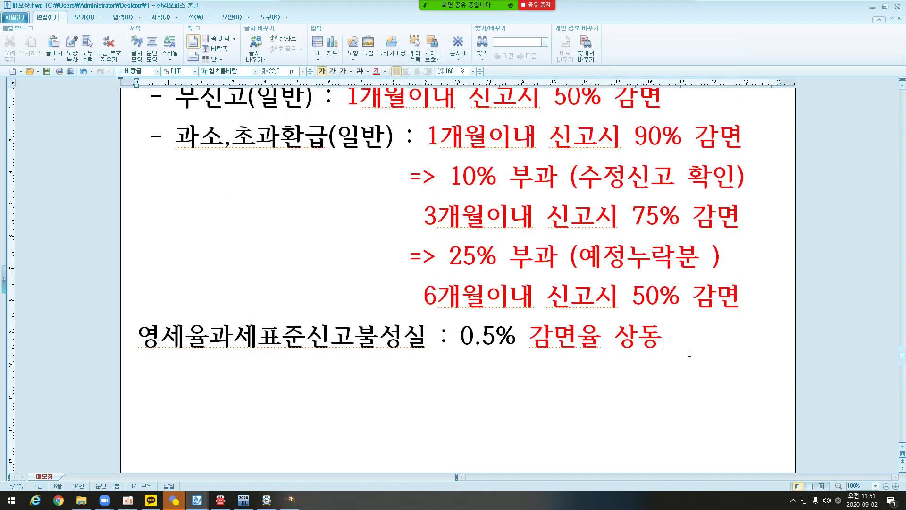
pyautogui.press('Return')
pyautogui.write('납')
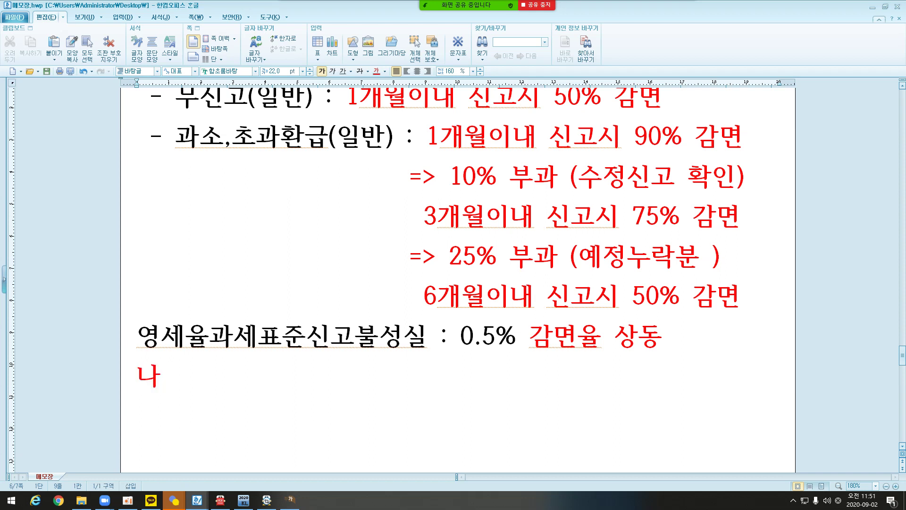
pyautogui.press('BackSpace')
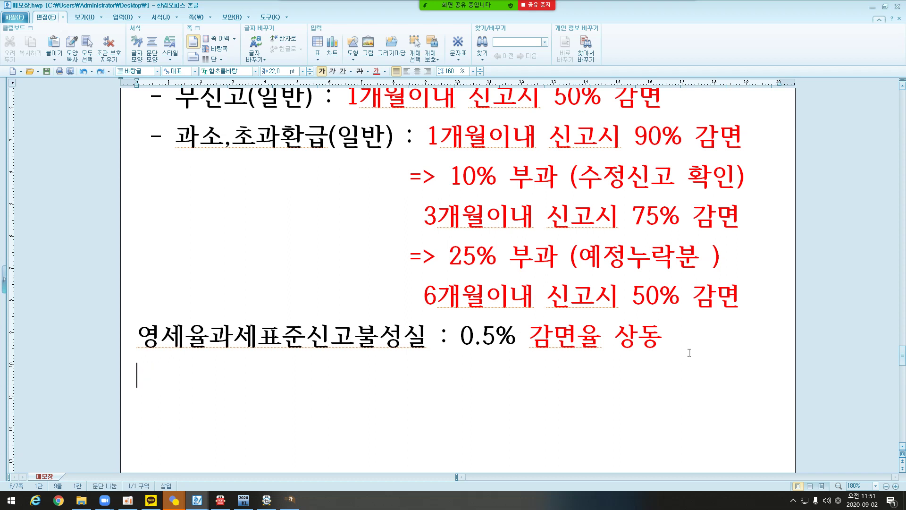
pyautogui.press('BackSpace')
pyautogui.press('Return')
pyautogui.write('납')
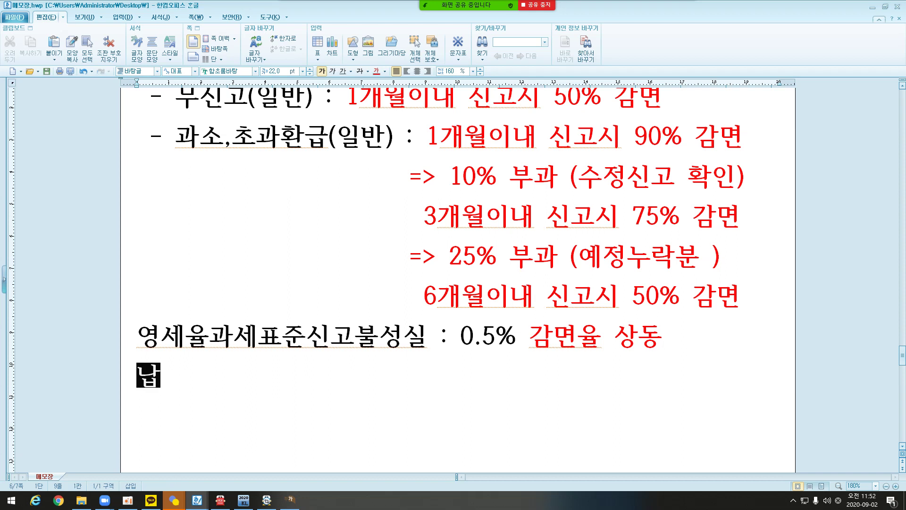
pyautogui.write('부불성')
pyautogui.press('Home')
pyautogui.write('-')
pyautogui.press('End')
pyautogui.press('BackSpace')
pyautogui.press('BackSpace')
pyautogui.write('지연')
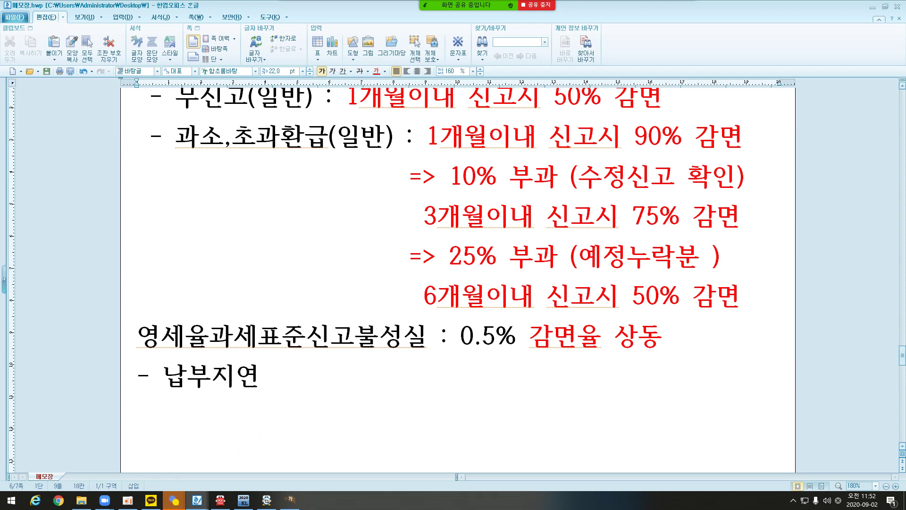
pyautogui.write('(이자성격)')
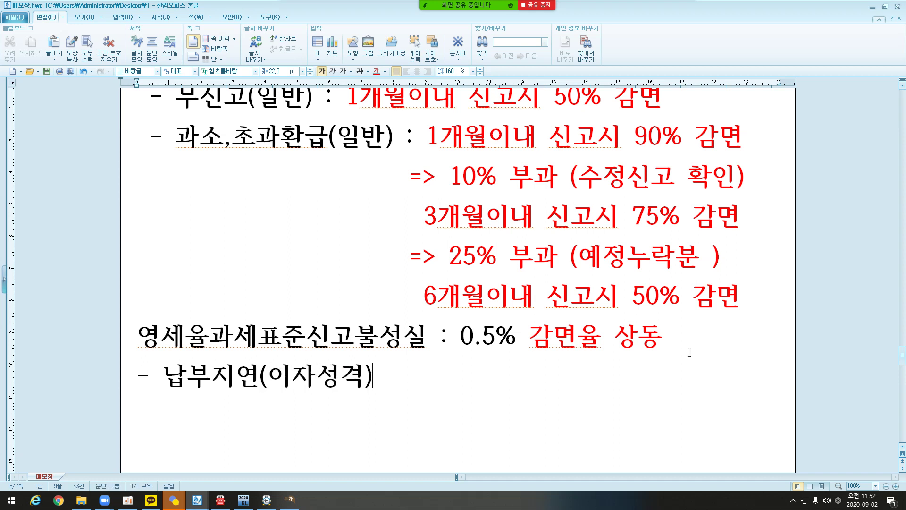
# Step: Add the indented line "1일 이자율 = 2.5/10,000" under the 납부지연 heading
pyautogui.press('Return')
pyautogui.press('BackSpace')
pyautogui.write('1일')
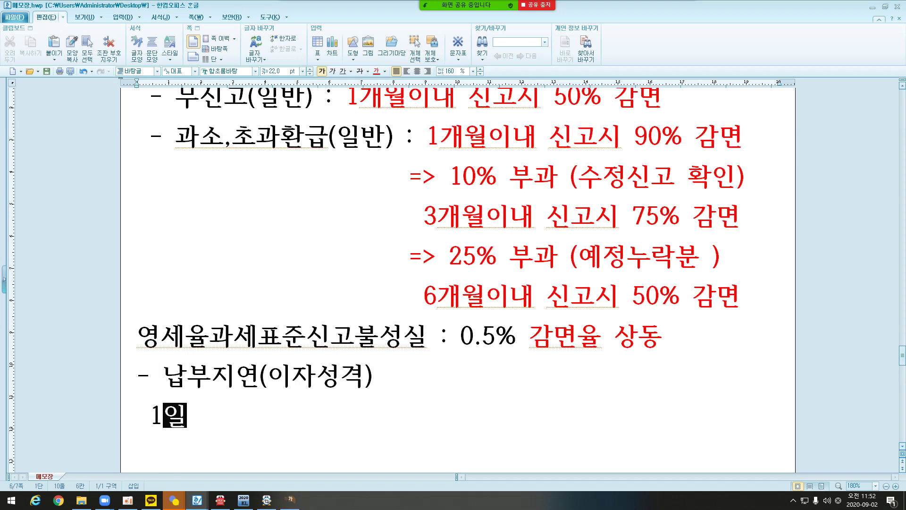
pyautogui.write(' 이자 율 = 2.5/10,000')
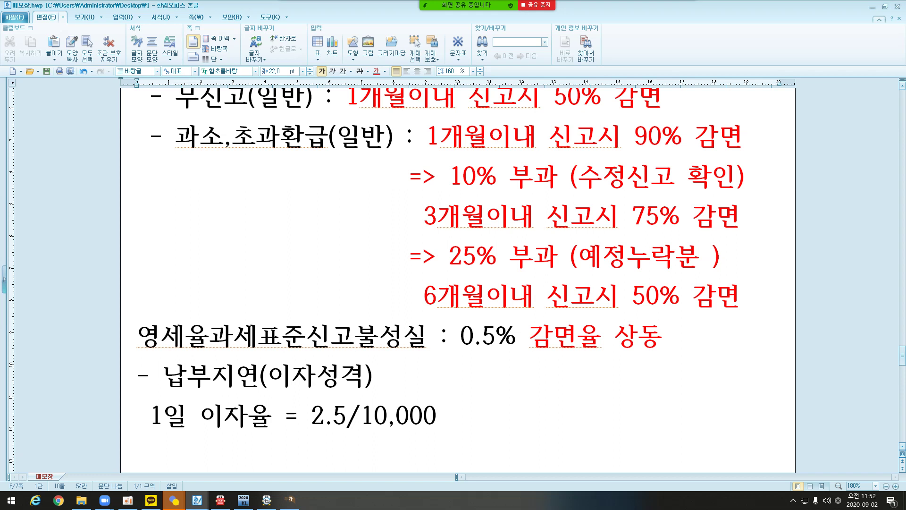
# Step: Add the formula line "누락한납부세액 X 2.5/10,000 X 미납일수" below the daily interest rate
pyautogui.press('Up')
pyautogui.press('Down')
pyautogui.press('Down')
pyautogui.scroll(-3, 689, 353)
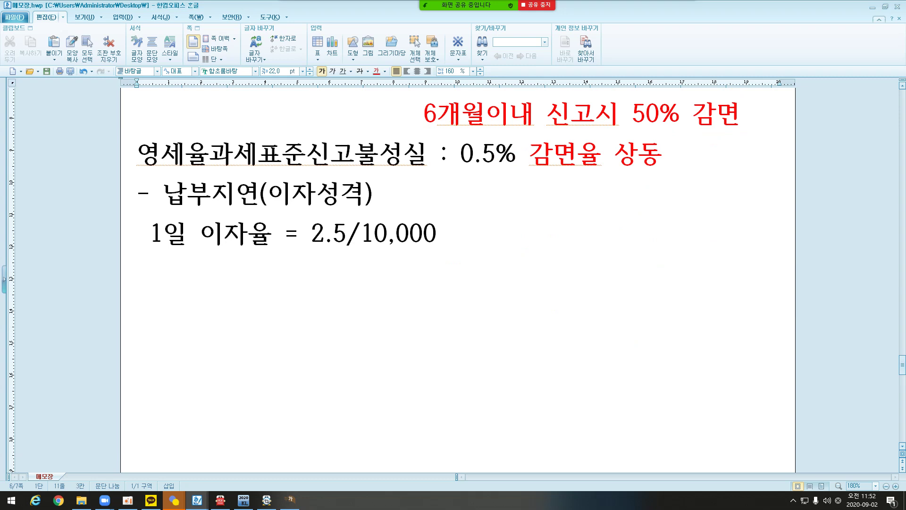
pyautogui.write('누락한납')
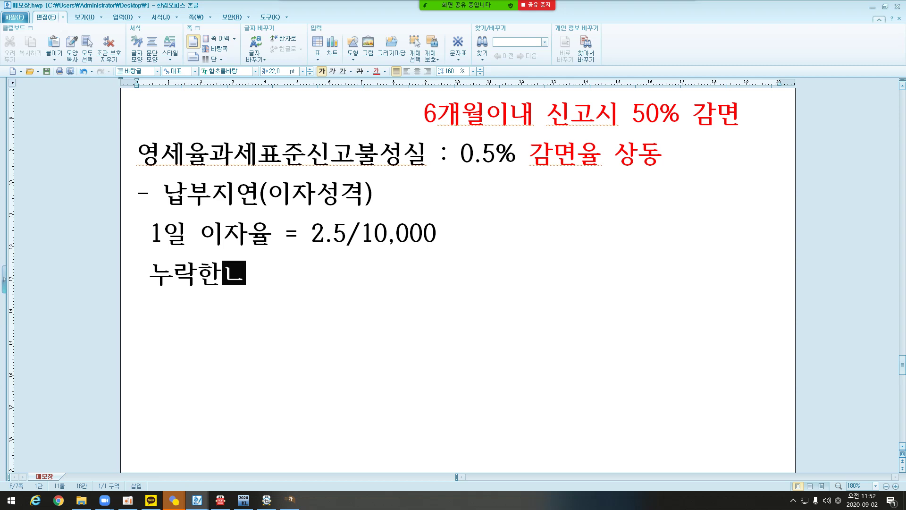
pyautogui.write('부세액 X ')
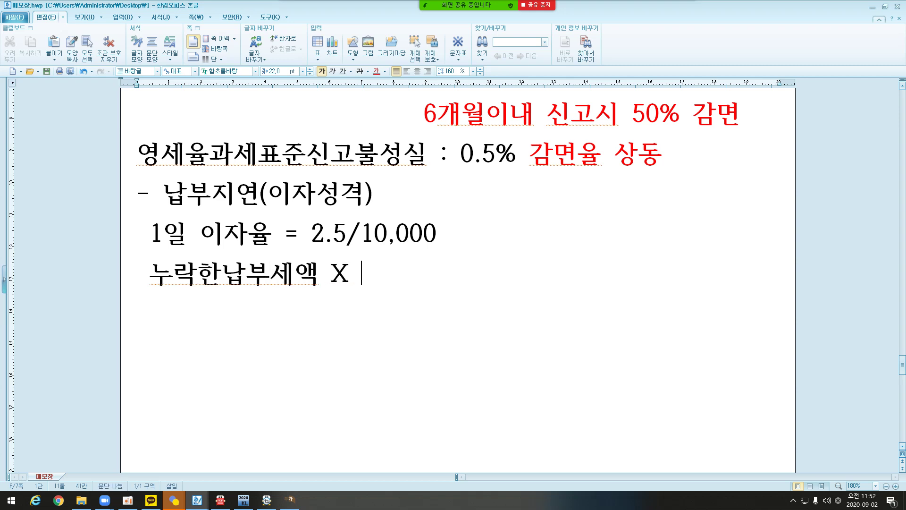
pyautogui.write('2.5/10,000 X 미납일수')
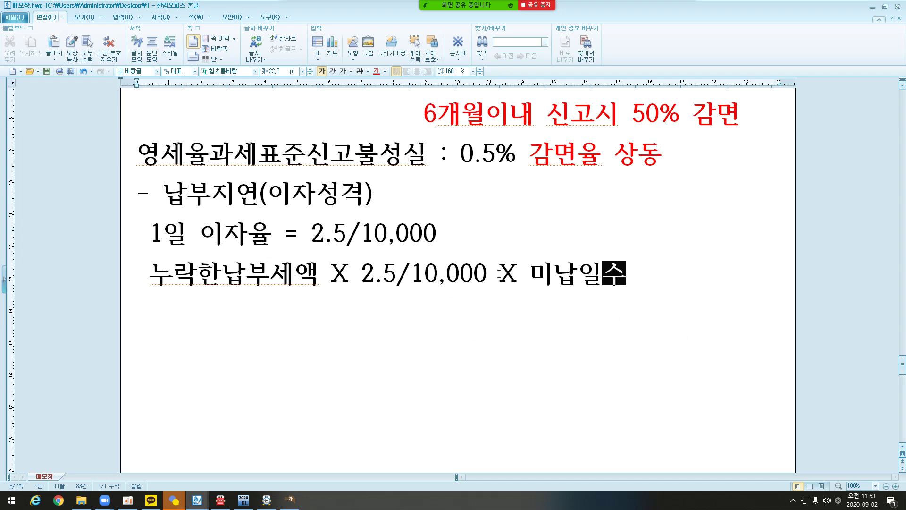
pyautogui.click(206, 279)
pyautogui.click(452, 283)
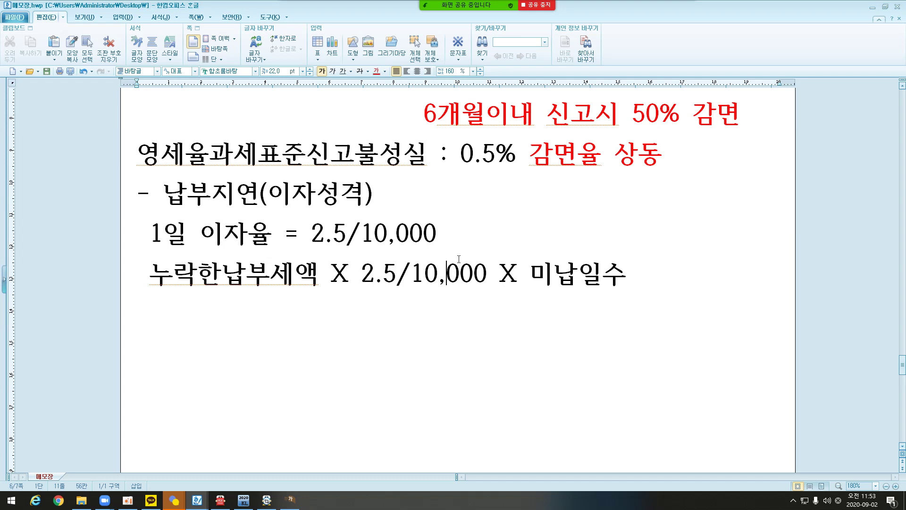
pyautogui.click(662, 263)
pyautogui.moveTo(362, 273); pyautogui.dragTo(473, 277)
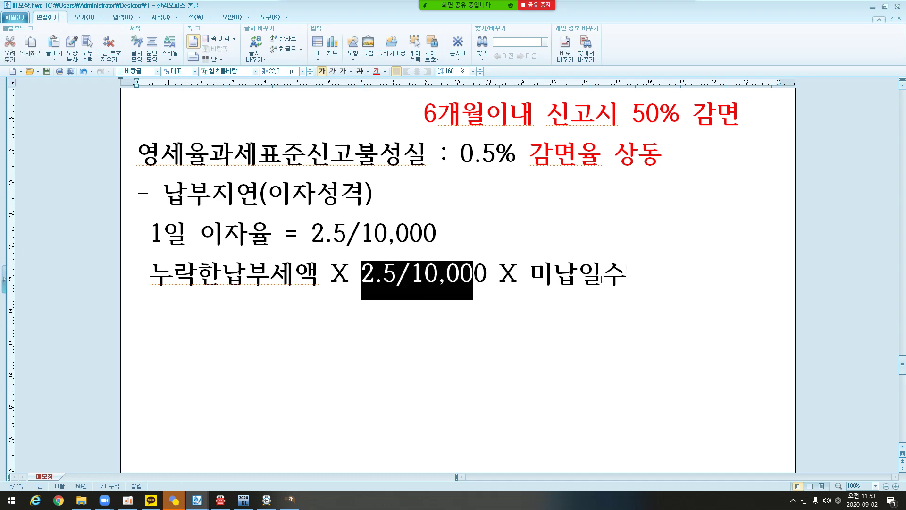
# Step: Add the note "(영세율 납부지연 가산세 X)" on a new line below the late-payment formula
pyautogui.click(664, 278)
pyautogui.press('Return')
pyautogui.write('(영세율 납부')
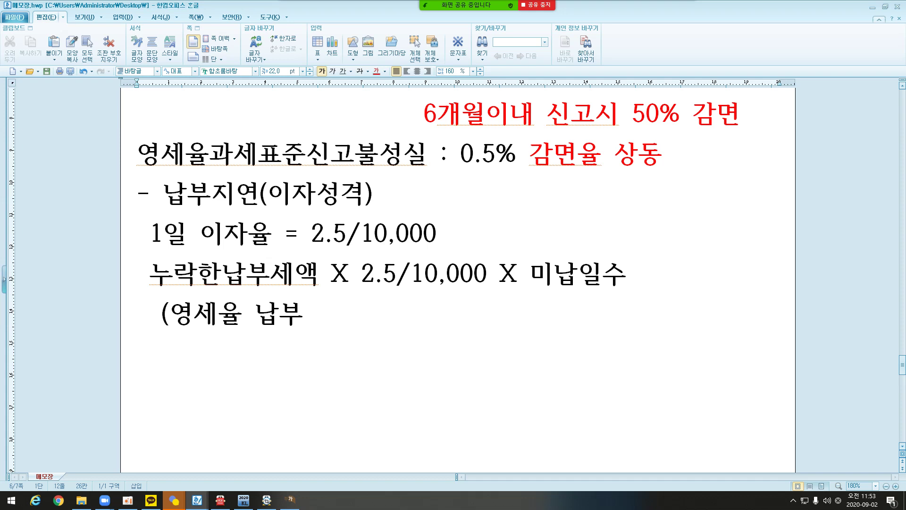
pyautogui.write('지')
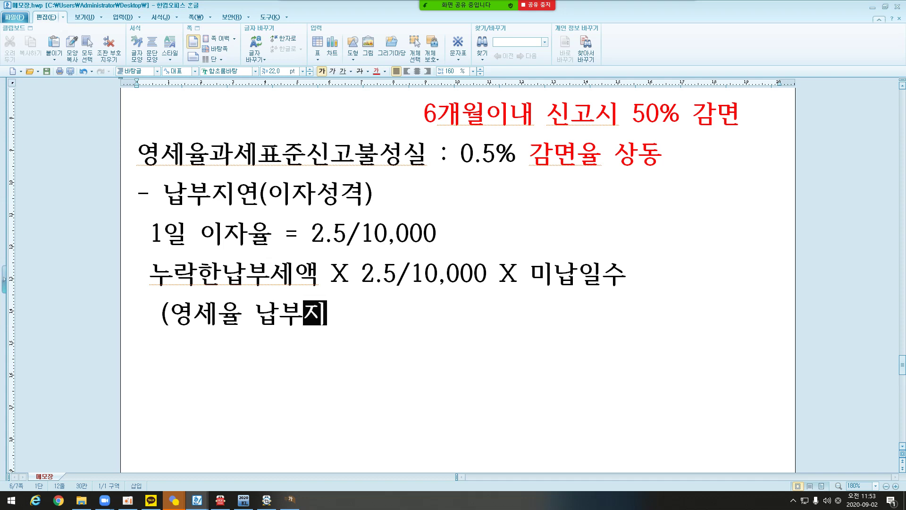
pyautogui.write('연 가산세 X)')
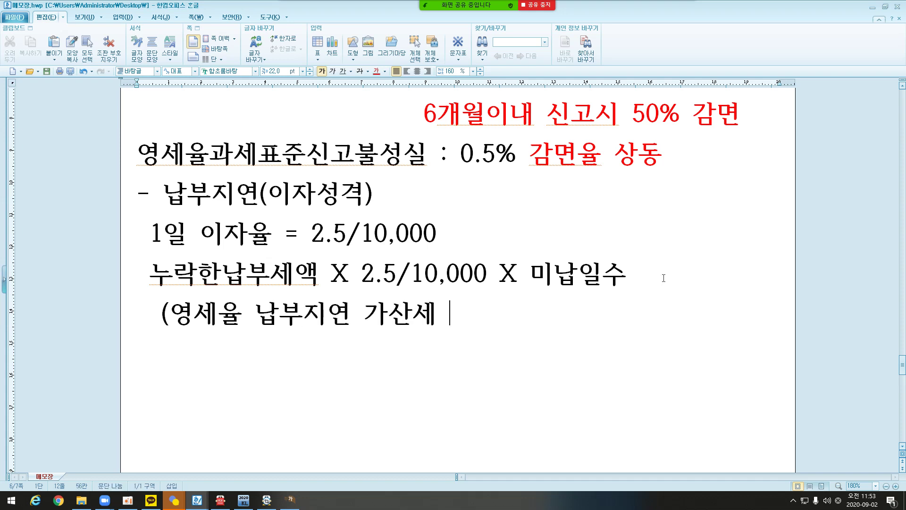